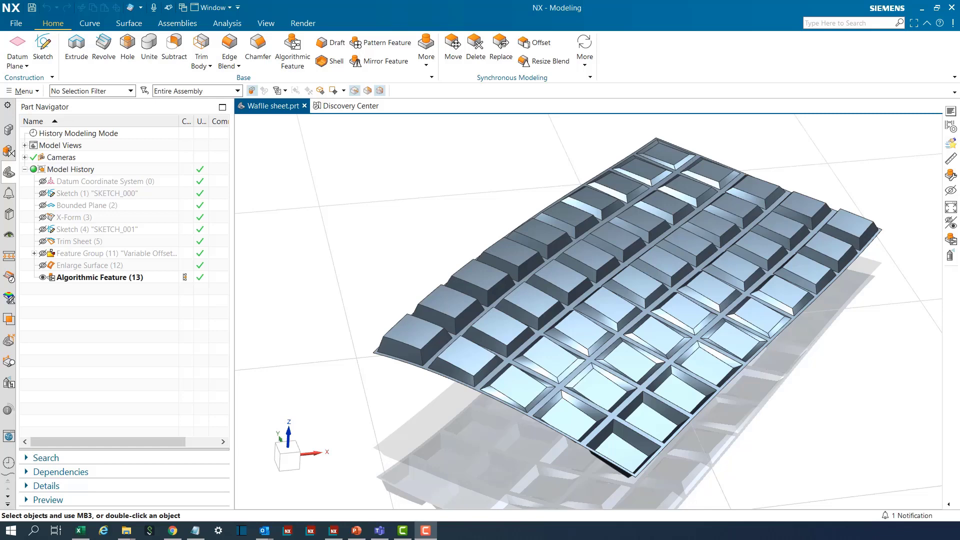
# - Try to blend the edges of one waffle cell along the sheet's front edge with a 4 mm radius
pyautogui.click(229, 47)
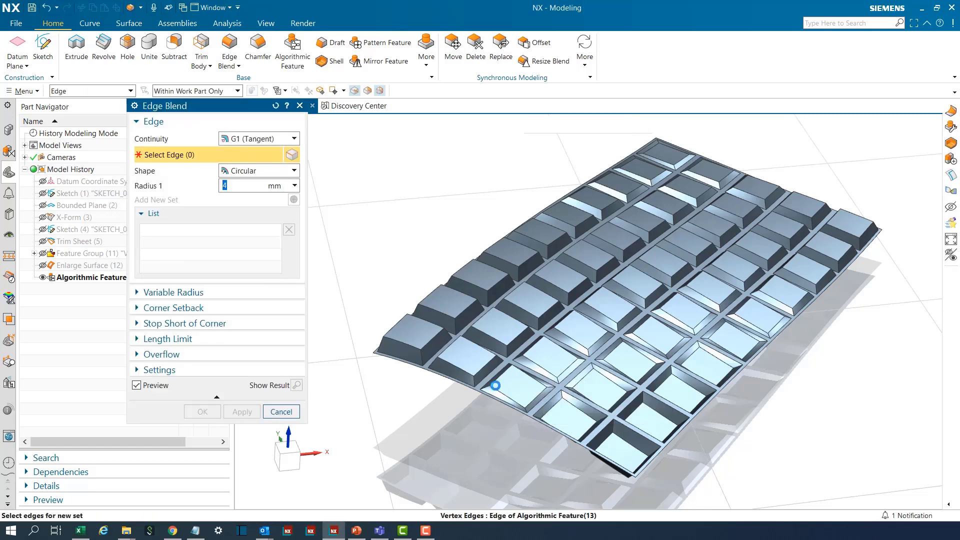
pyautogui.click(497, 397)
pyautogui.click(508, 361)
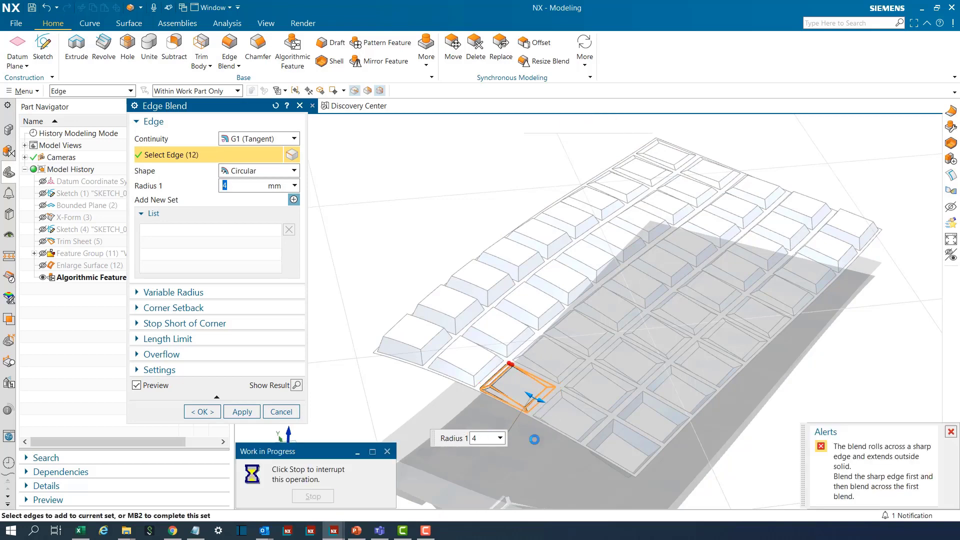
pyautogui.scroll(5, 545, 400)
pyautogui.moveTo(535, 375)
pyautogui.mouseDown(button='middle')
pyautogui.moveTo(544, 382)
pyautogui.moveTo(567, 340)
pyautogui.moveTo(545, 369)
pyautogui.mouseUp(button='middle')
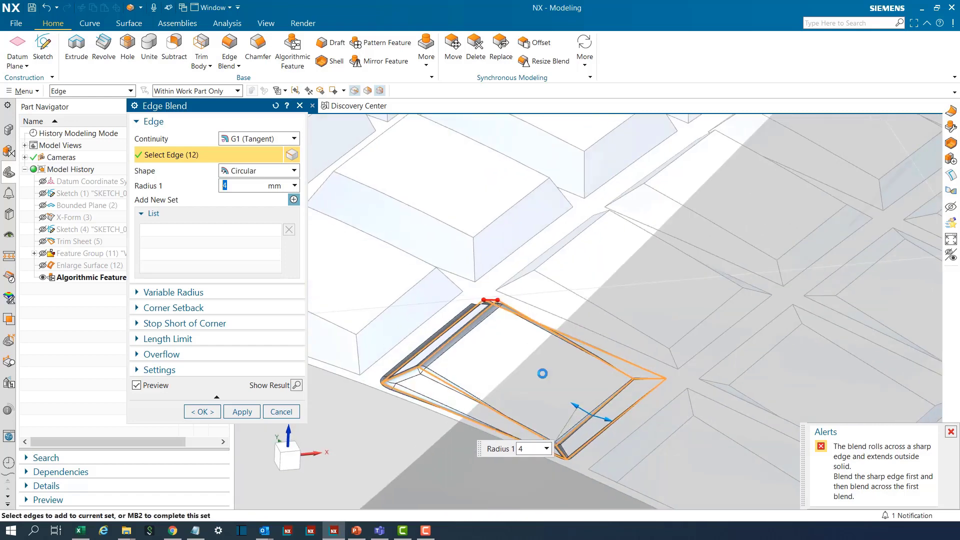
pyautogui.click(280, 411)
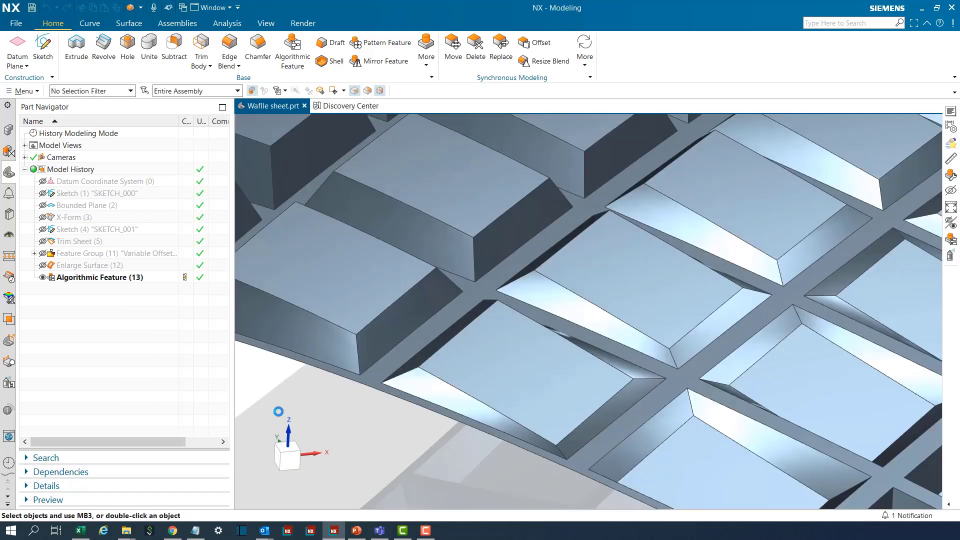
pyautogui.hotkey('ctrl', 'f')
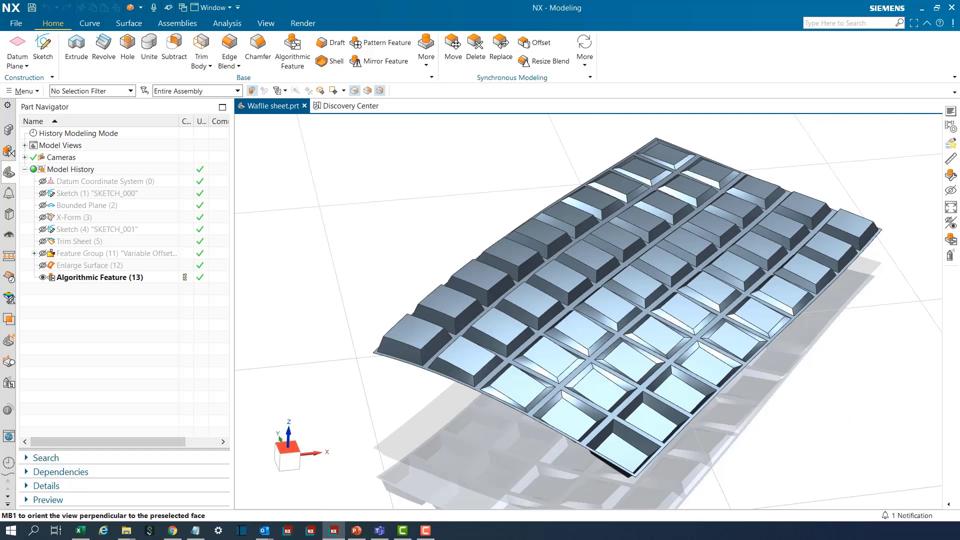
# - Open the Algorithmic Feature's definition for editing and hide the larger endcap sheet body
pyautogui.doubleClick(122, 278)
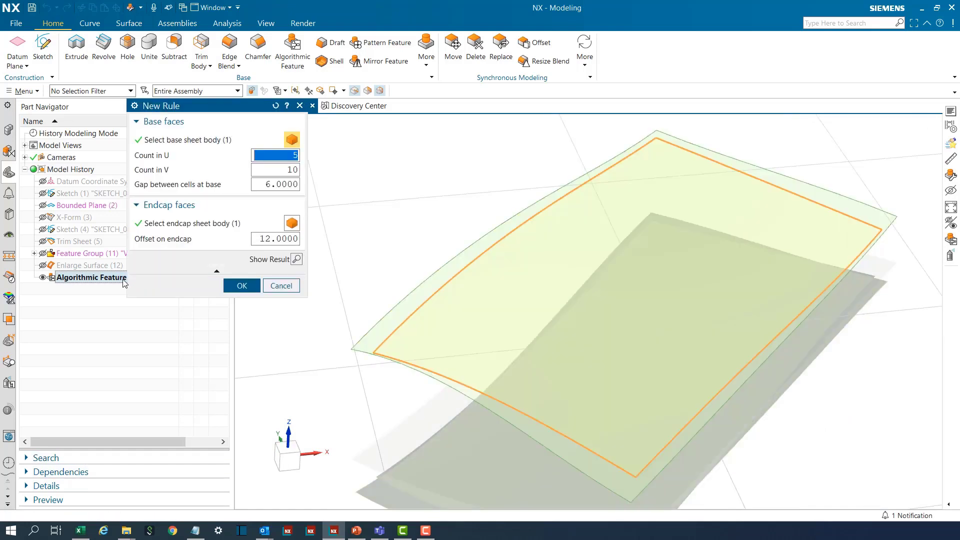
pyautogui.click(274, 287)
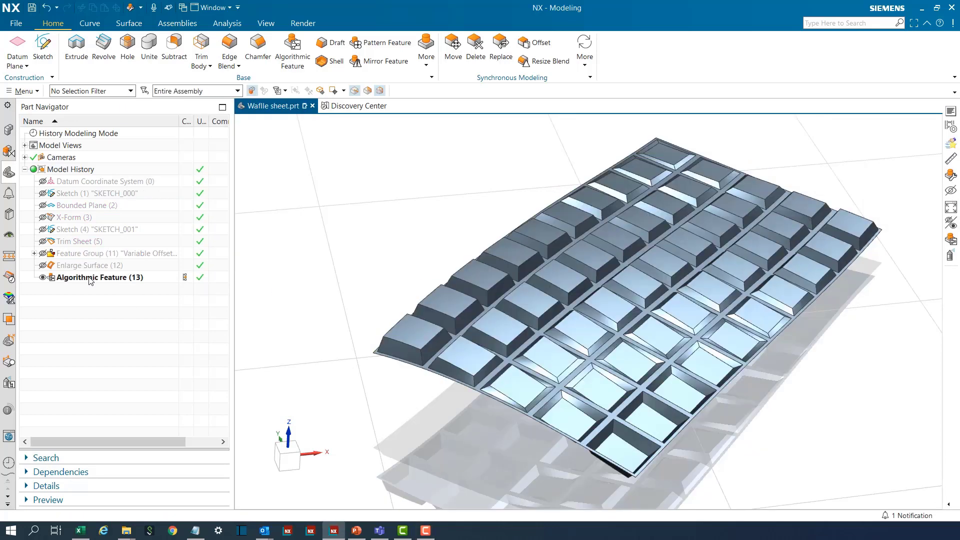
pyautogui.rightClick(91, 278)
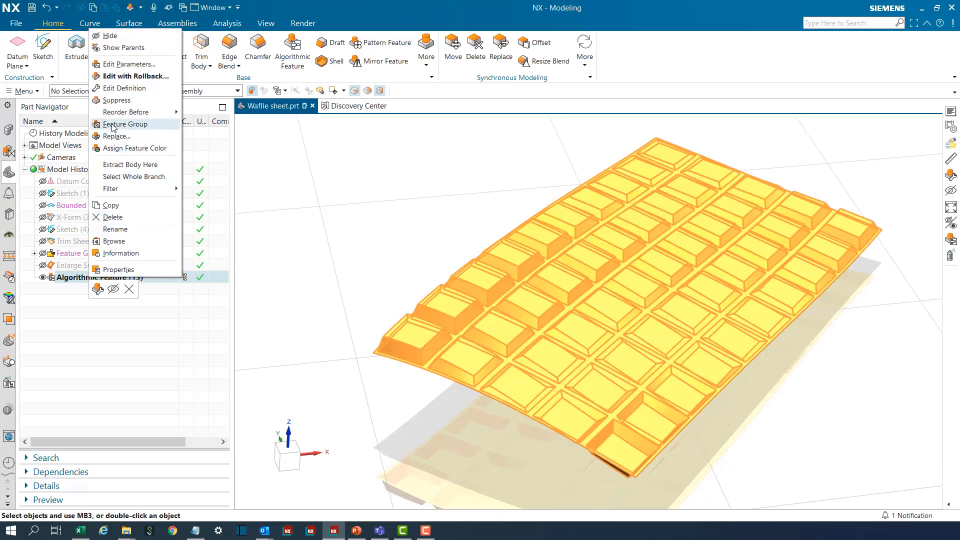
pyautogui.click(118, 88)
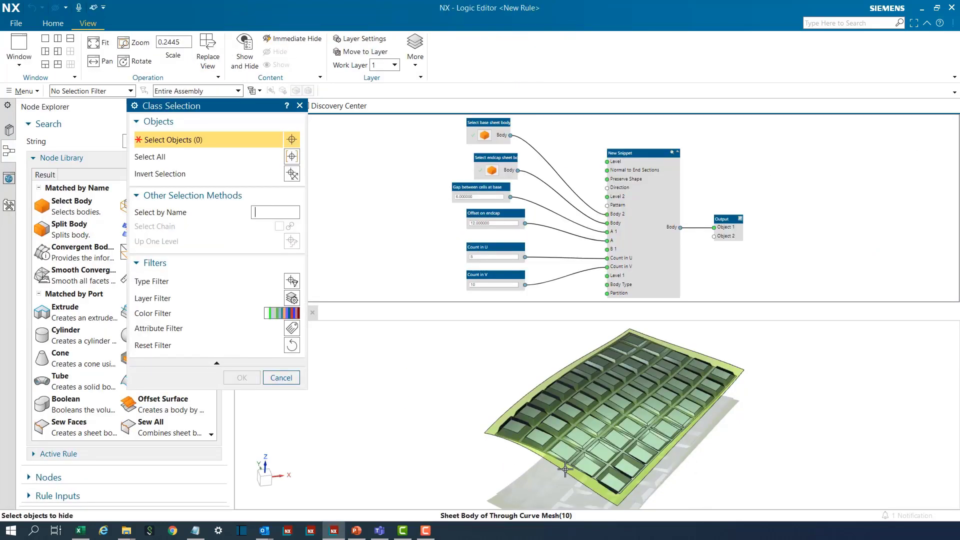
pyautogui.click(565, 468)
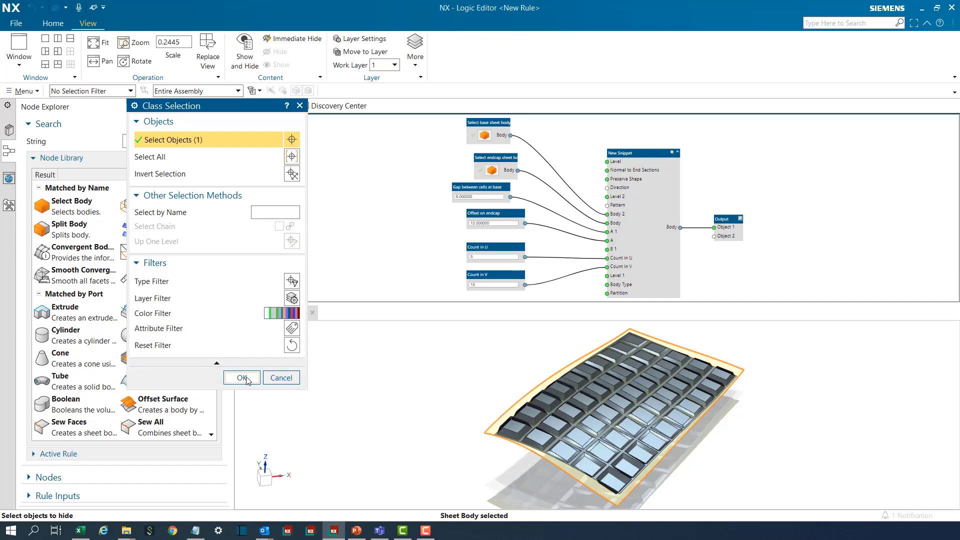
pyautogui.click(245, 378)
# - Search the node library for "conv" and add a Convergent Body from Body node near the Output node
pyautogui.doubleClick(149, 142)
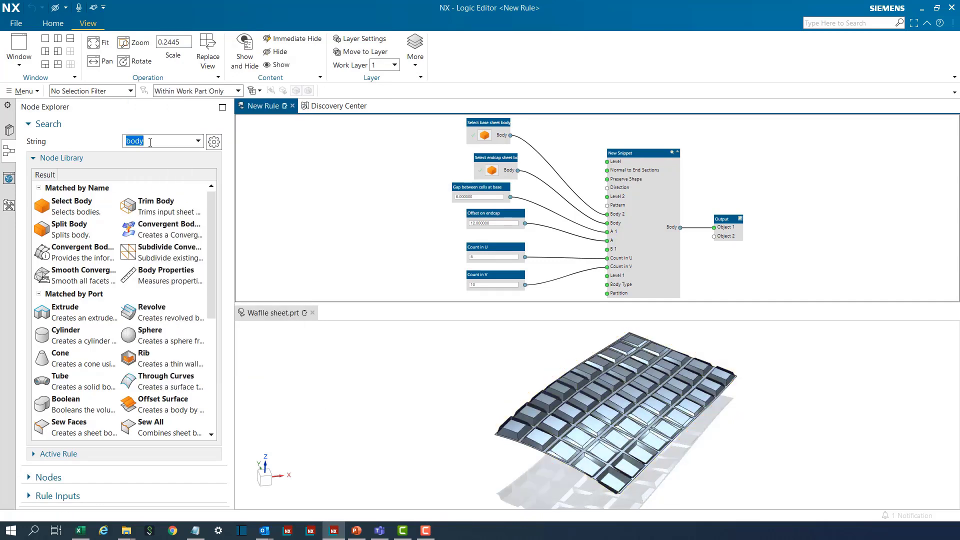
pyautogui.write('conv')
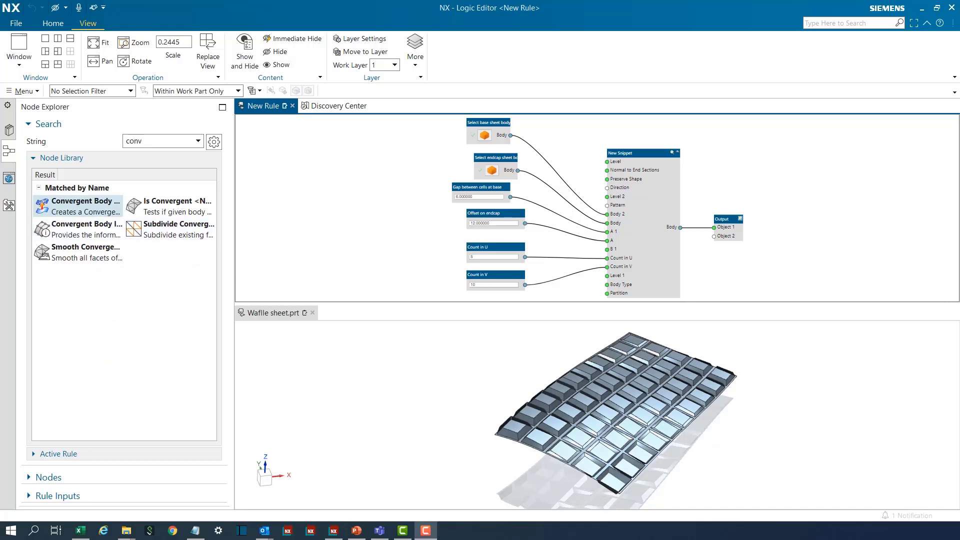
pyautogui.moveTo(107, 211); pyautogui.dragTo(743, 193)
pyautogui.scroll(3, 802, 159)
pyautogui.scroll(-2, 511, 151)
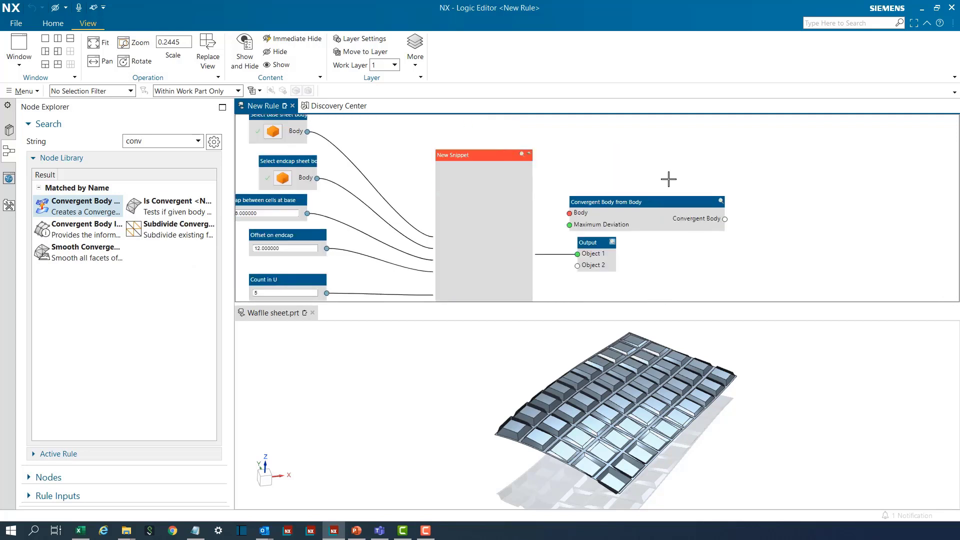
# - Route the snippet's Body into the Convergent Body from Body node instead of Output, and create an input for its Maximum Deviation
pyautogui.rightClick(564, 254)
pyautogui.click(586, 277)
pyautogui.moveTo(532, 254); pyautogui.dragTo(569, 213)
pyautogui.rightClick(569, 224)
pyautogui.click(597, 267)
pyautogui.scroll(-3, 552, 173)
pyautogui.moveTo(528, 262); pyautogui.dragTo(583, 225)
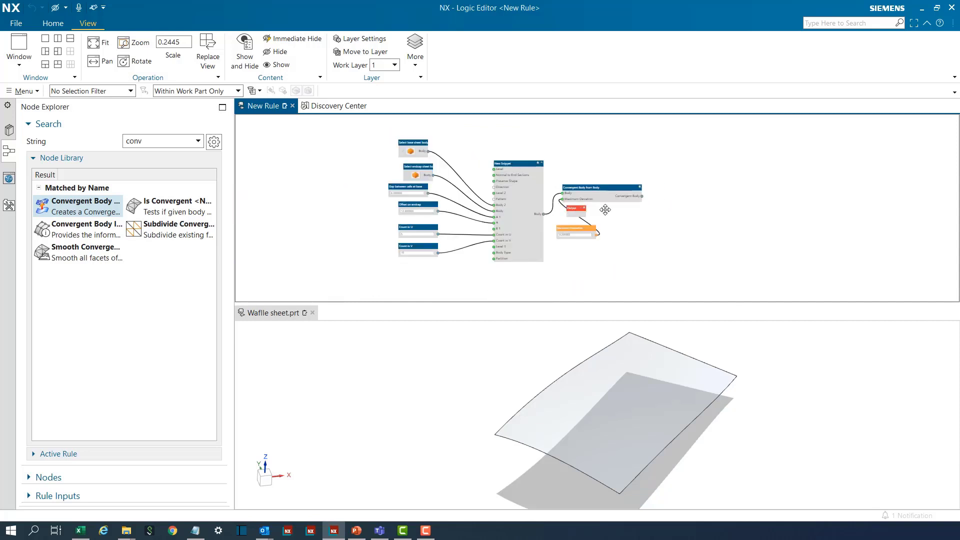
# - Preview the Convergent Body from Body node's result and set its Maximum Deviation to 0.1
pyautogui.scroll(3, 609, 221)
pyautogui.scroll(3, 626, 135)
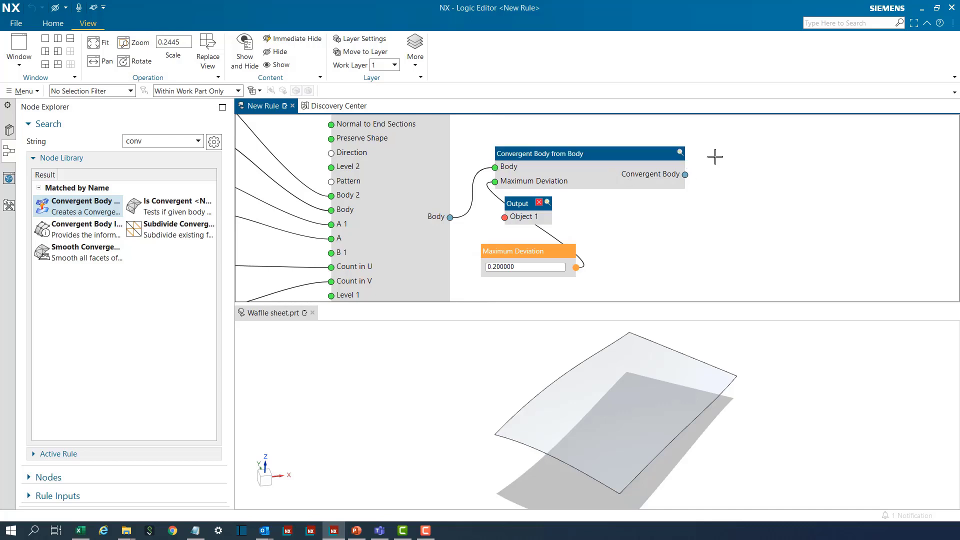
pyautogui.click(679, 153)
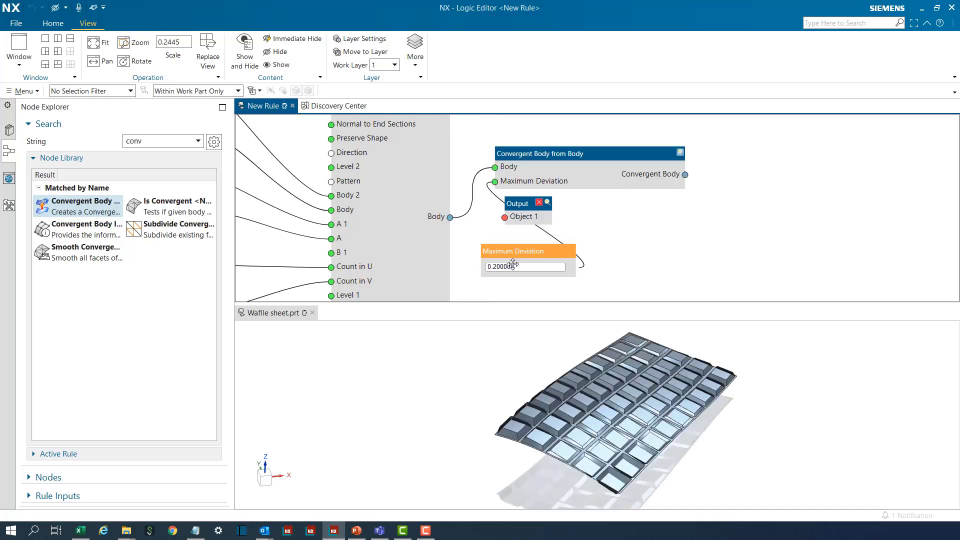
pyautogui.moveTo(495, 267); pyautogui.dragTo(525, 266)
pyautogui.write('1')
pyautogui.click(635, 267)
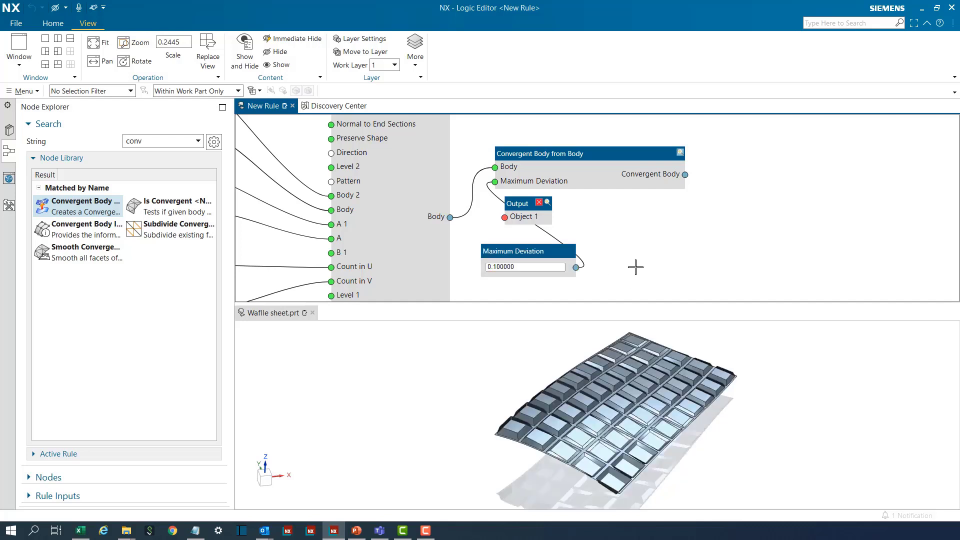
# - Make room beside the Output node for a Subdivide Convergent Body node, add it, and read the description of its Edge Length input
pyautogui.moveTo(529, 203); pyautogui.dragTo(736, 163)
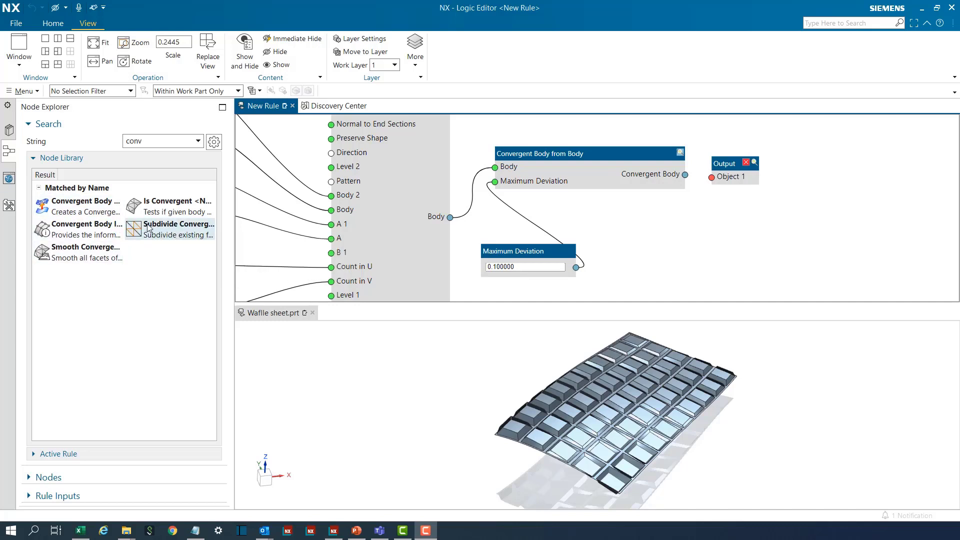
pyautogui.moveTo(148, 228); pyautogui.dragTo(703, 212)
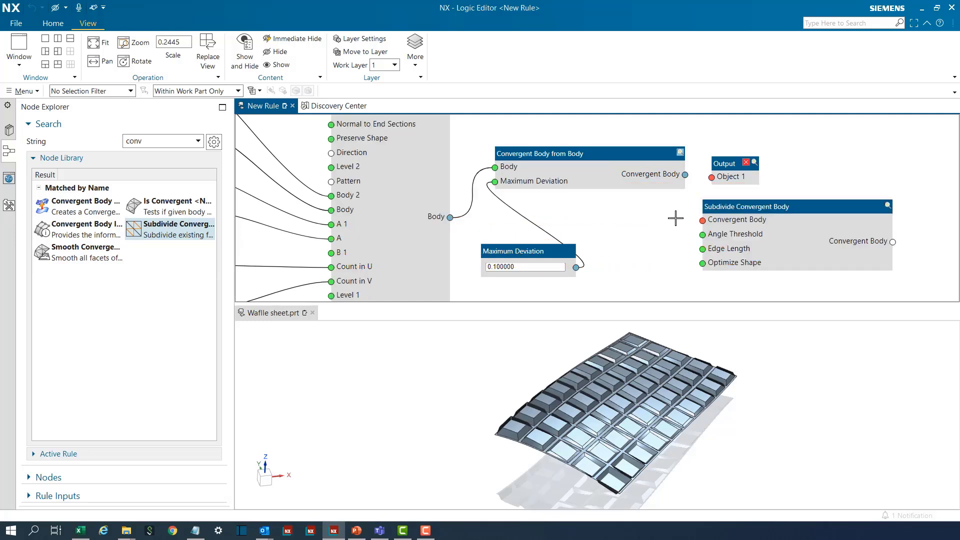
pyautogui.rightClick(179, 234)
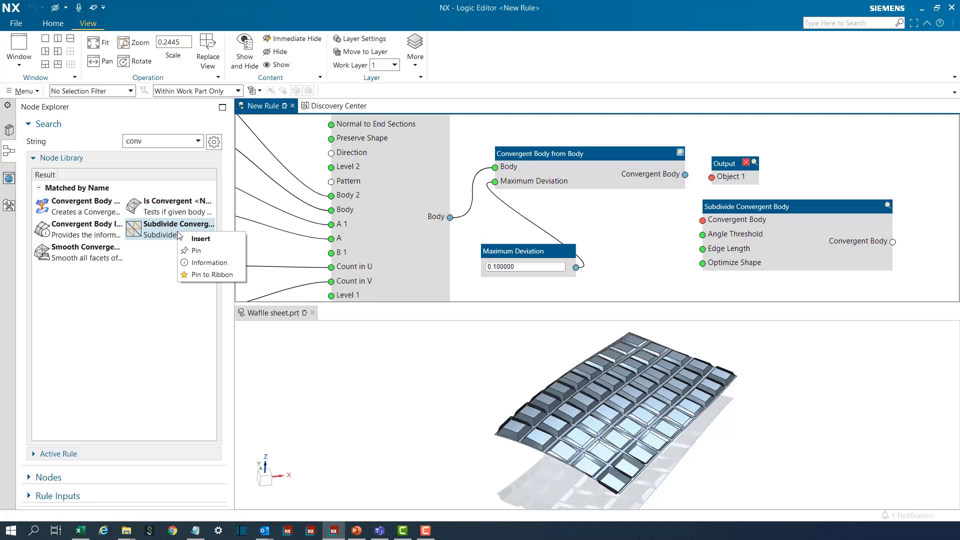
pyautogui.click(189, 262)
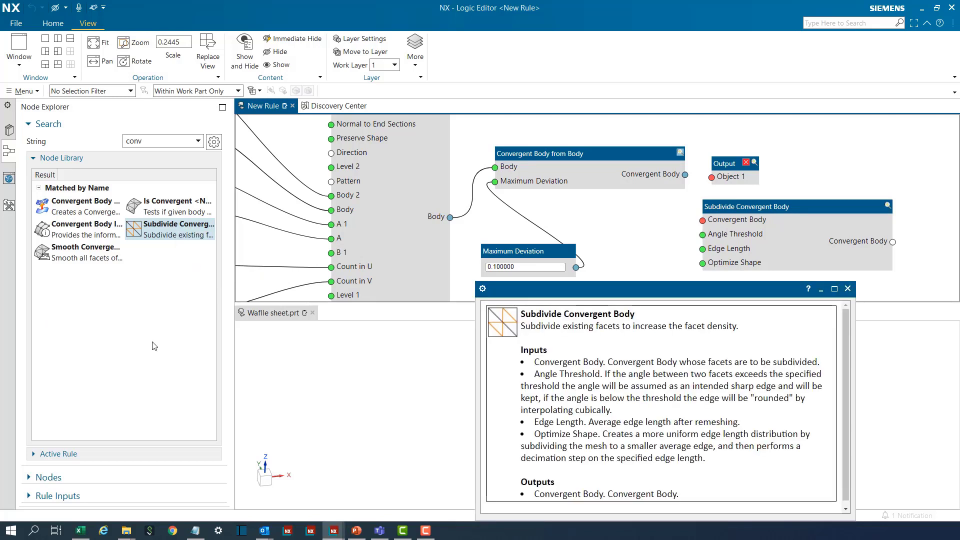
pyautogui.moveTo(534, 423); pyautogui.dragTo(582, 422)
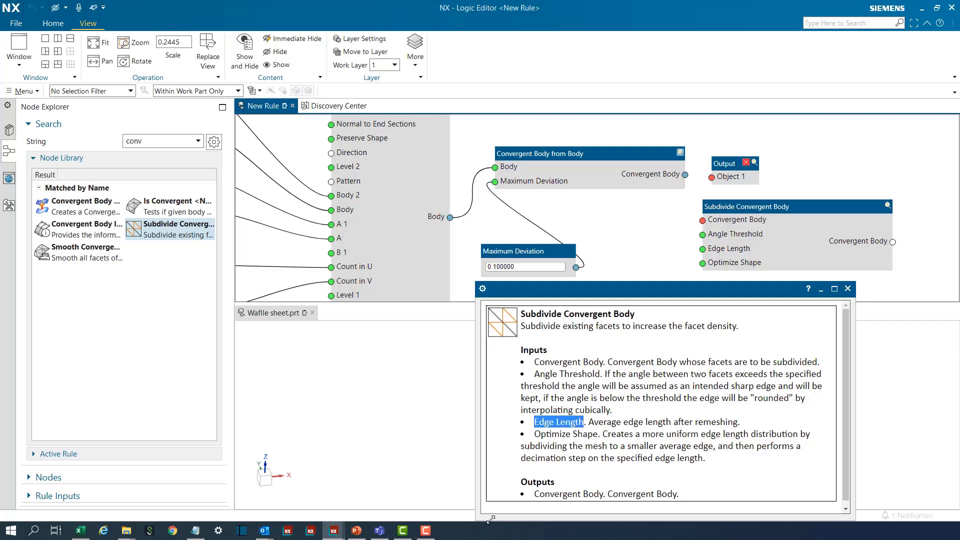
pyautogui.click(848, 289)
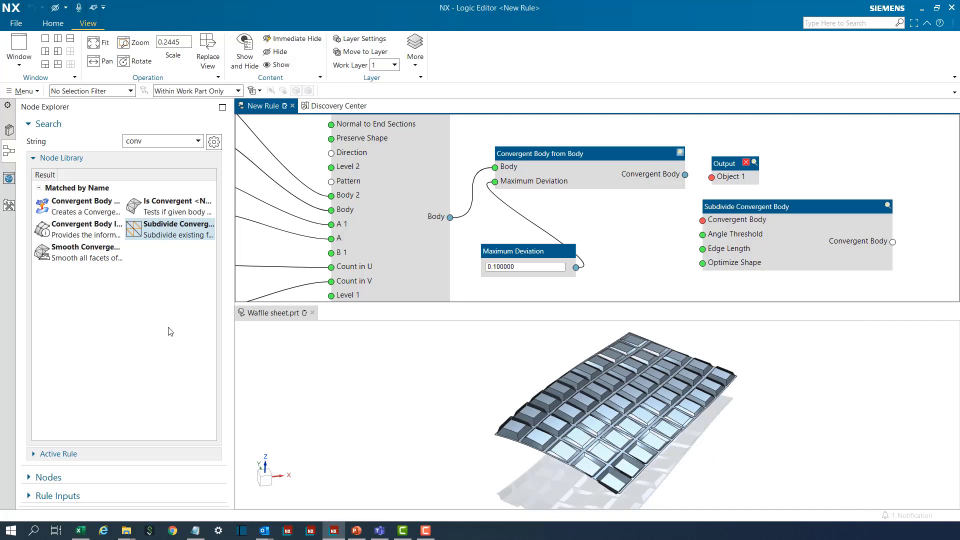
# - Add a Convergent Body Information node and connect the generated convergent body to it
pyautogui.doubleClick(96, 228)
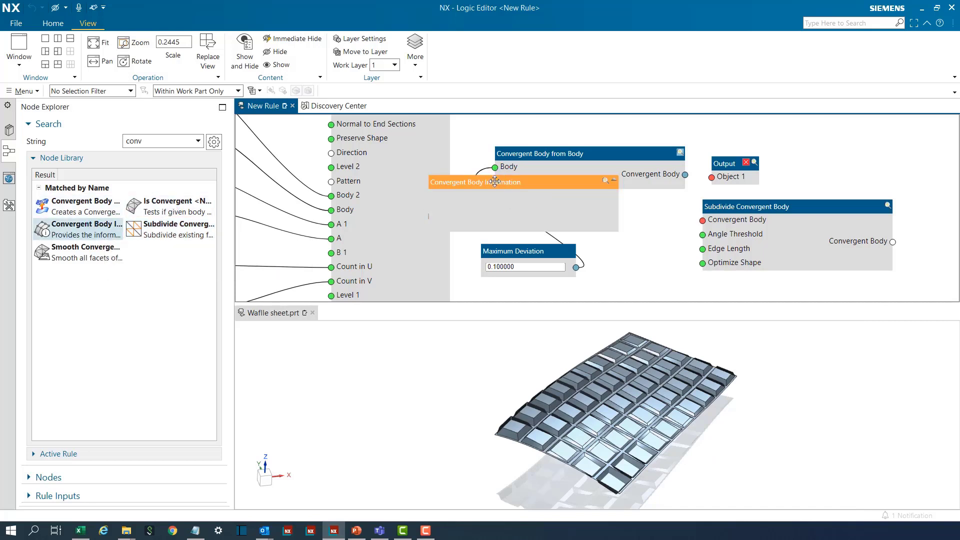
pyautogui.click(541, 200)
pyautogui.moveTo(540, 199); pyautogui.dragTo(914, 155)
pyautogui.scroll(-4, 417, 151)
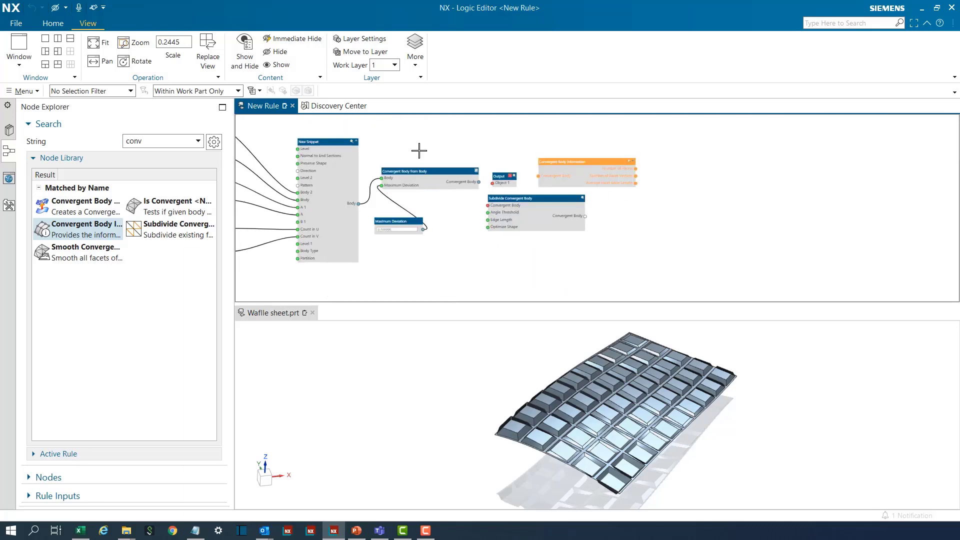
pyautogui.scroll(3, 416, 152)
pyautogui.moveTo(439, 215); pyautogui.dragTo(625, 194)
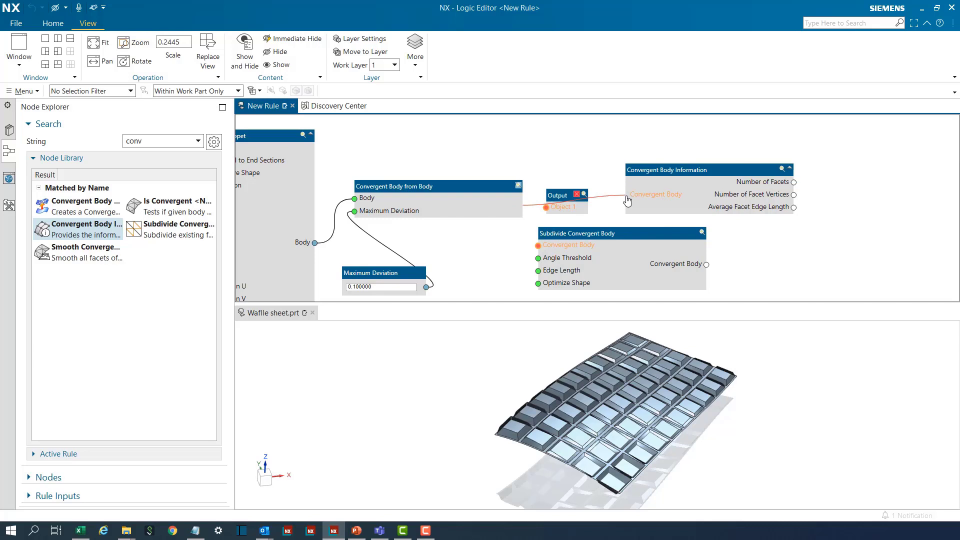
# - Display the Average Facet Edge Length value of the convergent body
pyautogui.rightClick(793, 206)
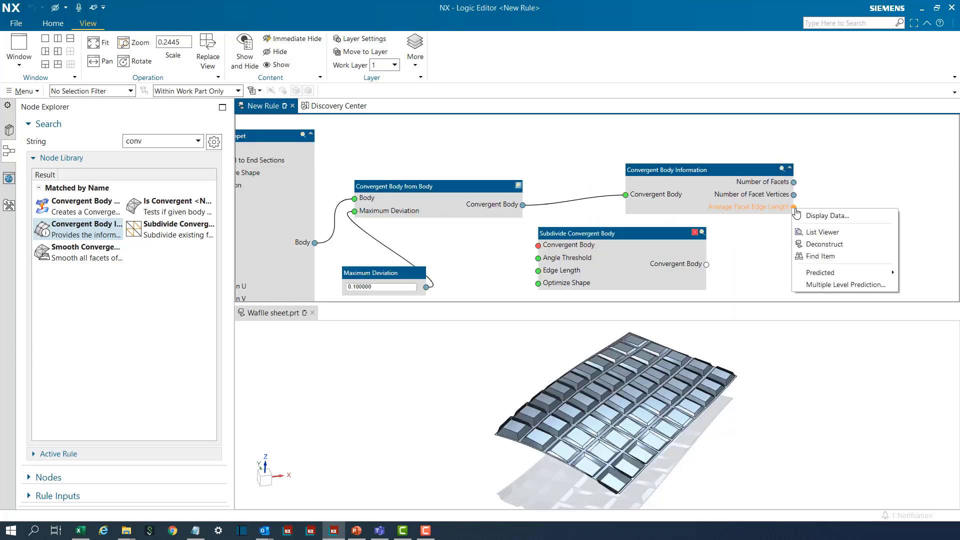
pyautogui.click(811, 218)
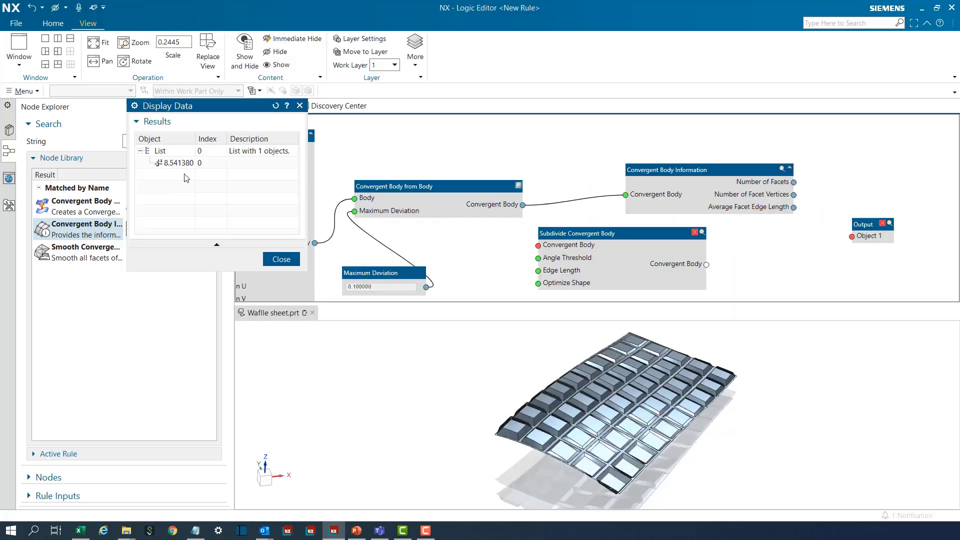
pyautogui.click(300, 106)
# - Find the Divide math node in the node list and place it beside the Convergent Body Information node
pyautogui.click(49, 476)
pyautogui.scroll(-10, 214, 435)
pyautogui.scroll(-10, 215, 443)
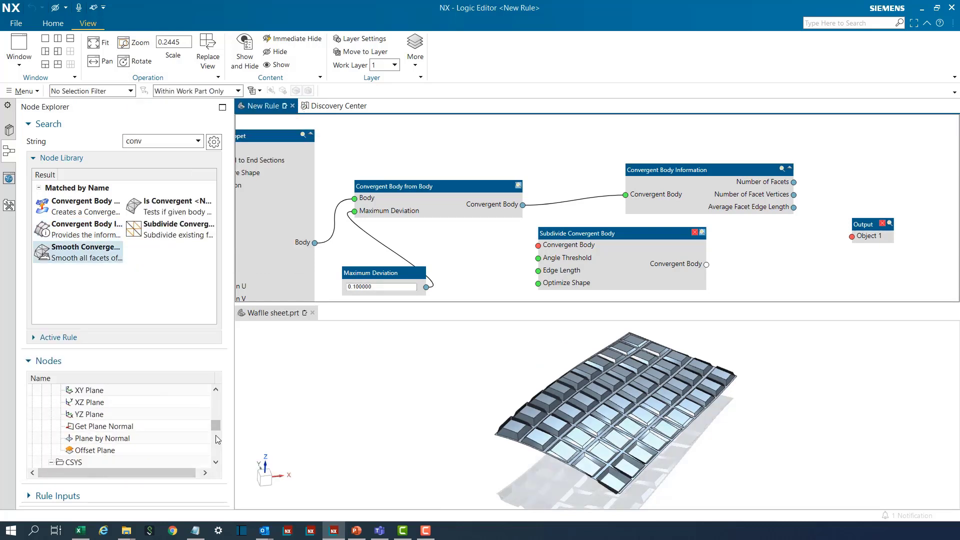
pyautogui.doubleClick(75, 415)
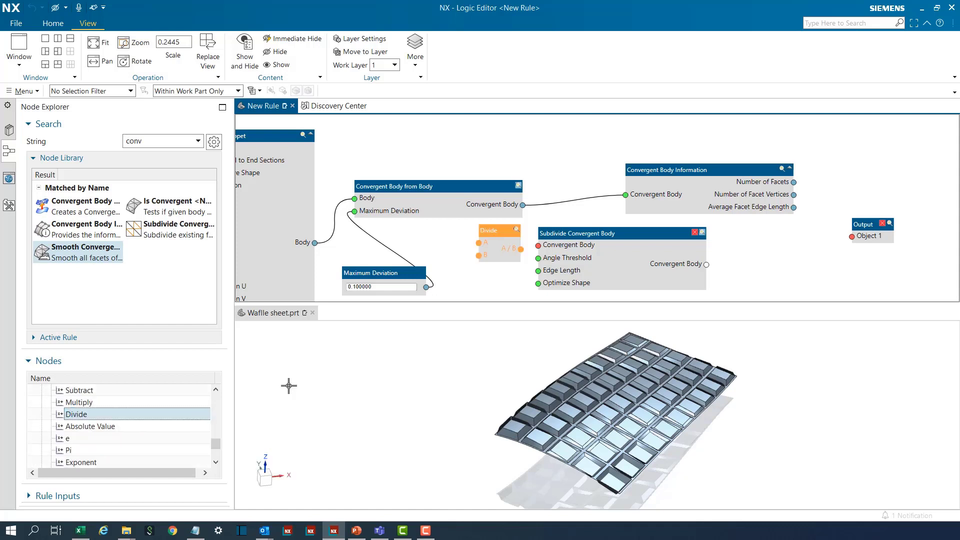
pyautogui.click(846, 144)
# - Create an input for the Divide node's B value and rename it "Refinement Factor"
pyautogui.rightClick(836, 166)
pyautogui.click(843, 173)
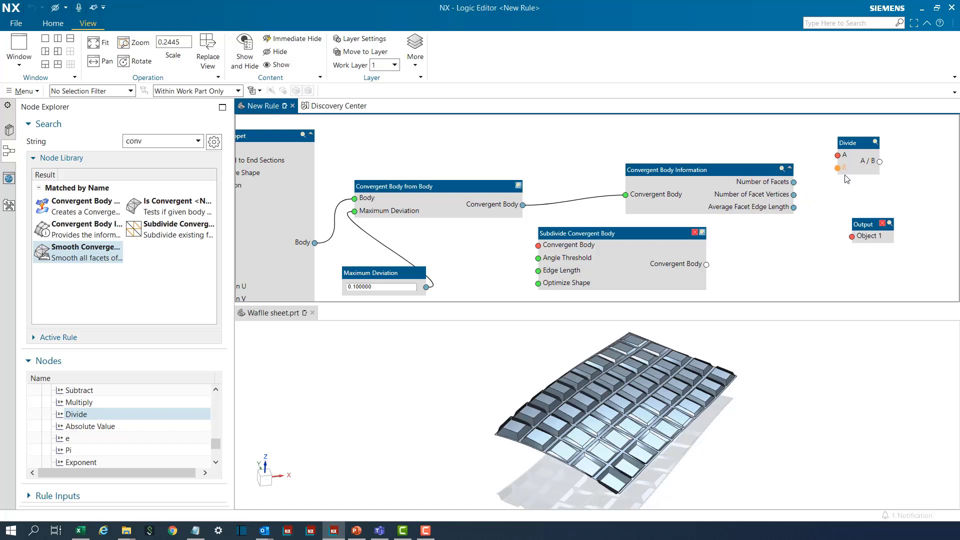
pyautogui.rightClick(741, 226)
pyautogui.click(773, 237)
pyautogui.write('Re')
pyautogui.write('tor')
pyautogui.press('Return')
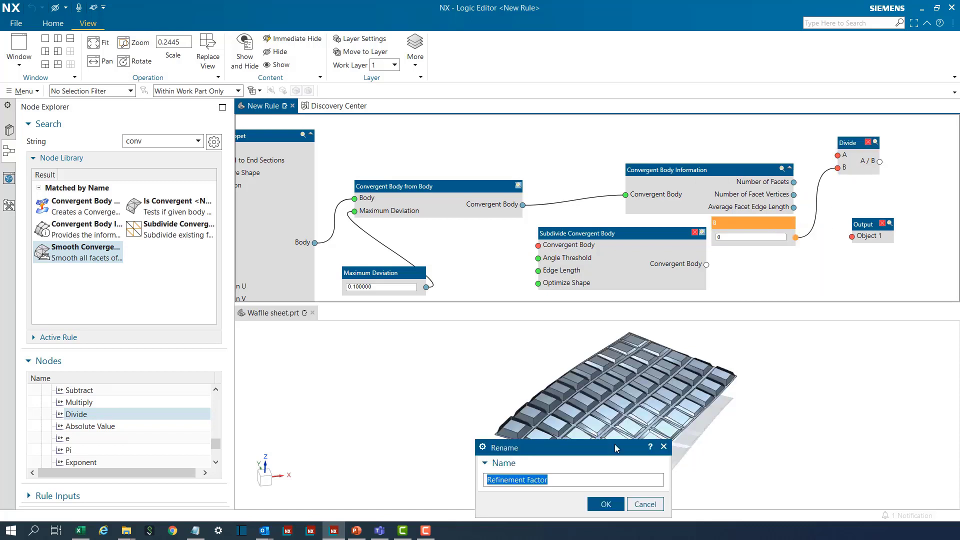
pyautogui.click(605, 504)
# - Wire the Subdivide node with the convergent body and an Edge Length of the Average Facet Edge Length divided by a Refinement Factor of 2
pyautogui.moveTo(793, 207); pyautogui.dragTo(538, 270)
pyautogui.write('2')
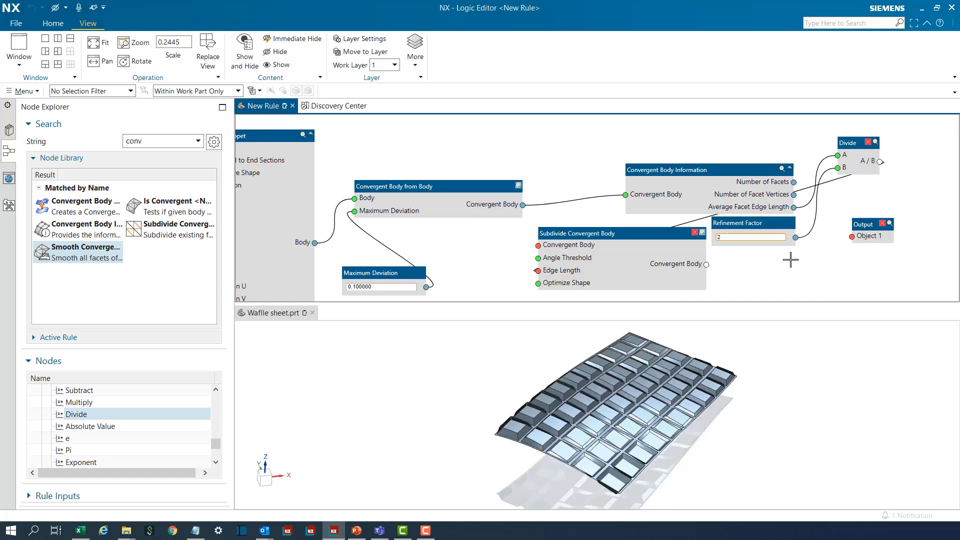
pyautogui.moveTo(522, 205); pyautogui.dragTo(539, 265)
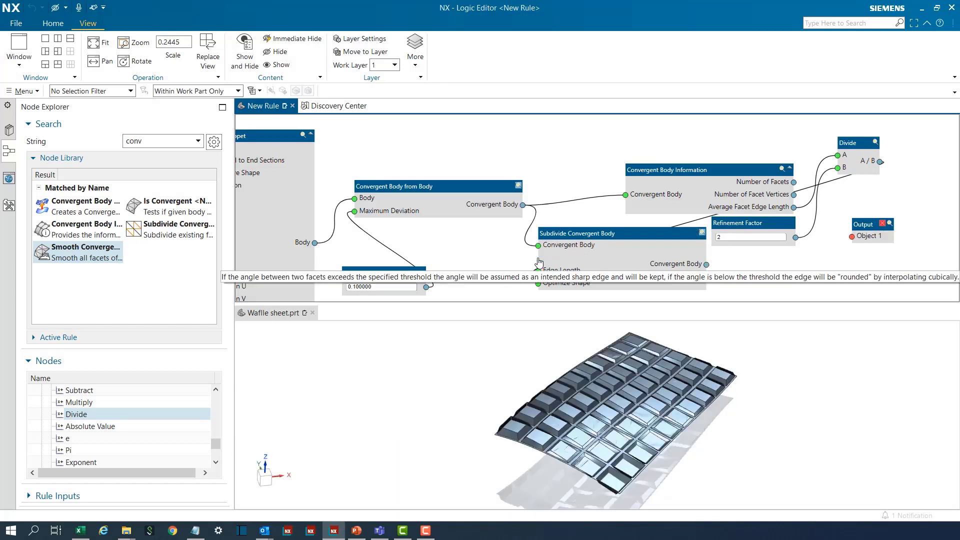
# - Create an input for the Angle Threshold of the Subdivide Convergent Body node and set it to 10
pyautogui.rightClick(535, 258)
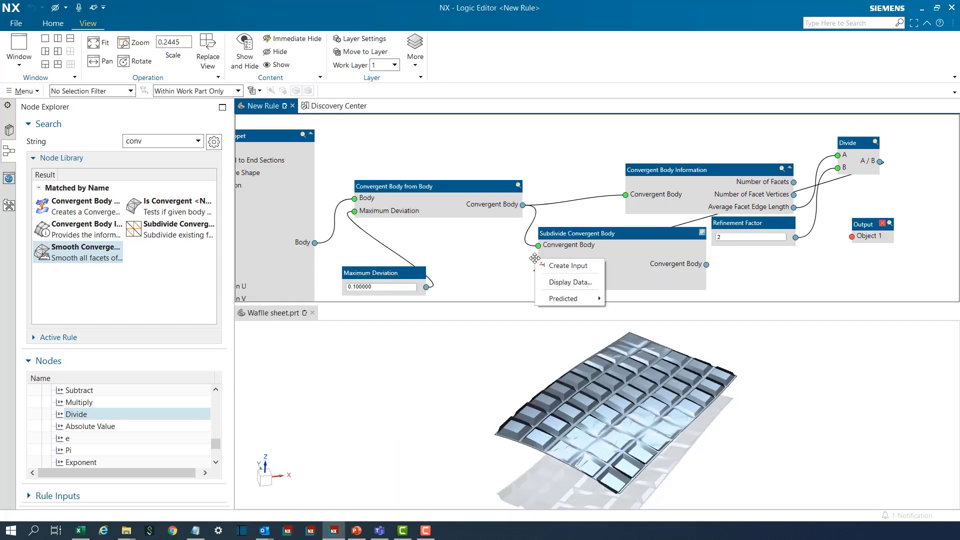
pyautogui.click(544, 266)
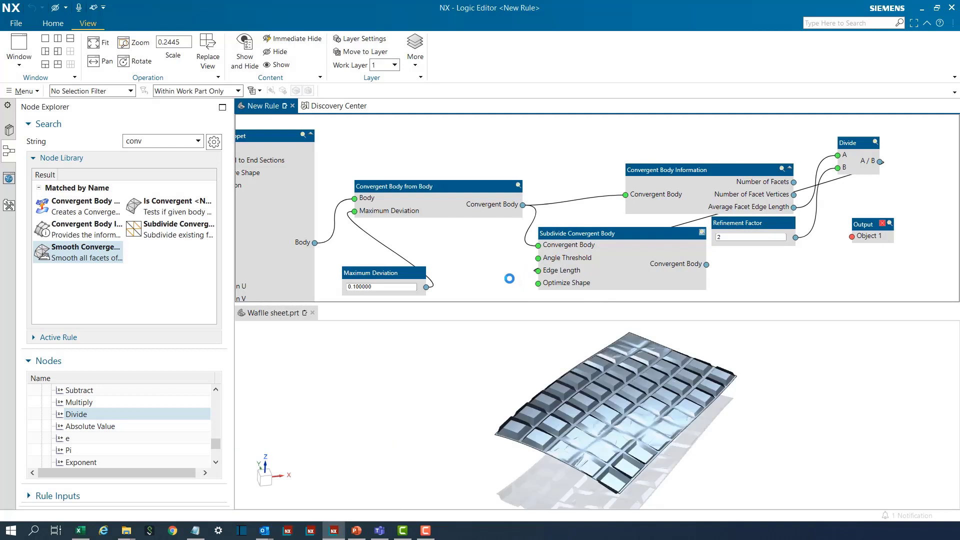
pyautogui.moveTo(450, 252); pyautogui.dragTo(411, 257)
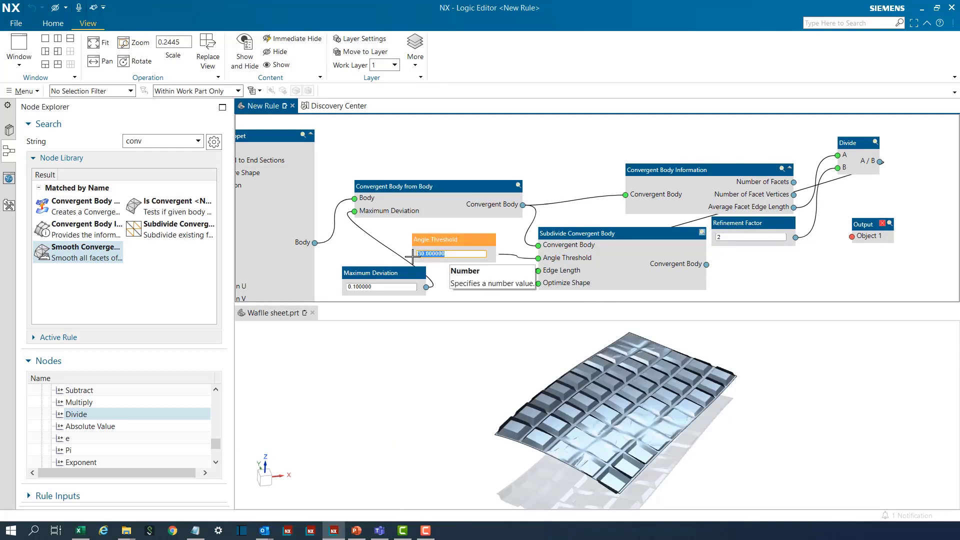
pyautogui.write('10')
pyautogui.press('Return')
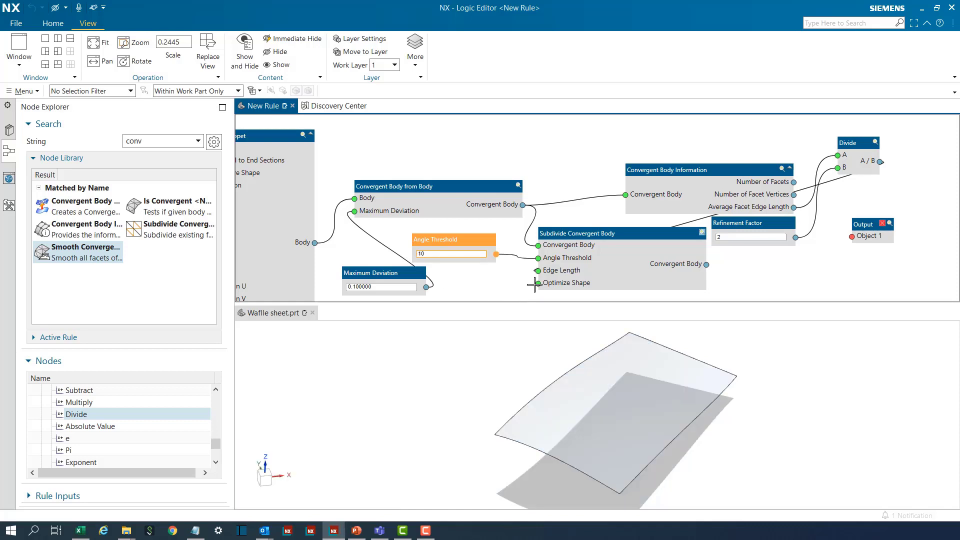
# - Create an input for the Subdivide node's Optimize Shape option and place it beside the Maximum Deviation input
pyautogui.rightClick(538, 288)
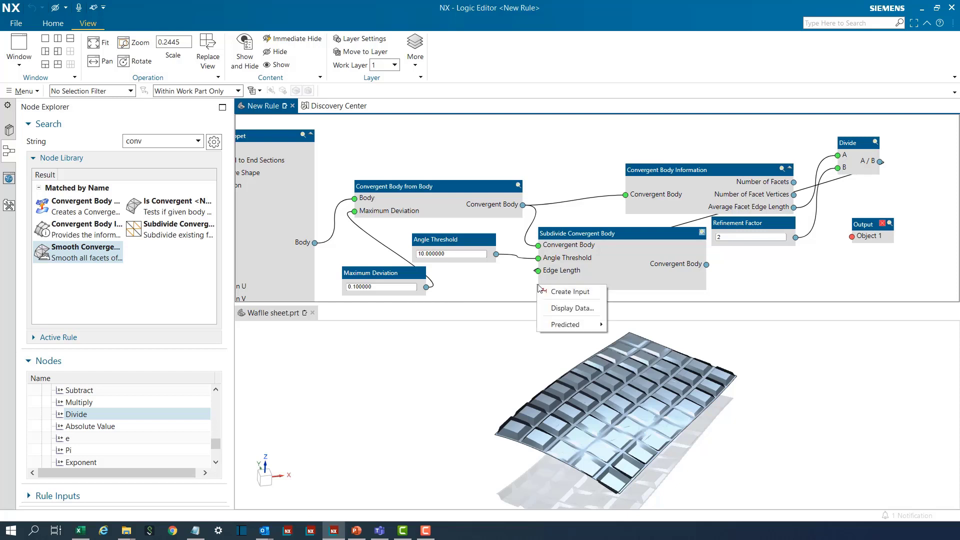
pyautogui.click(544, 294)
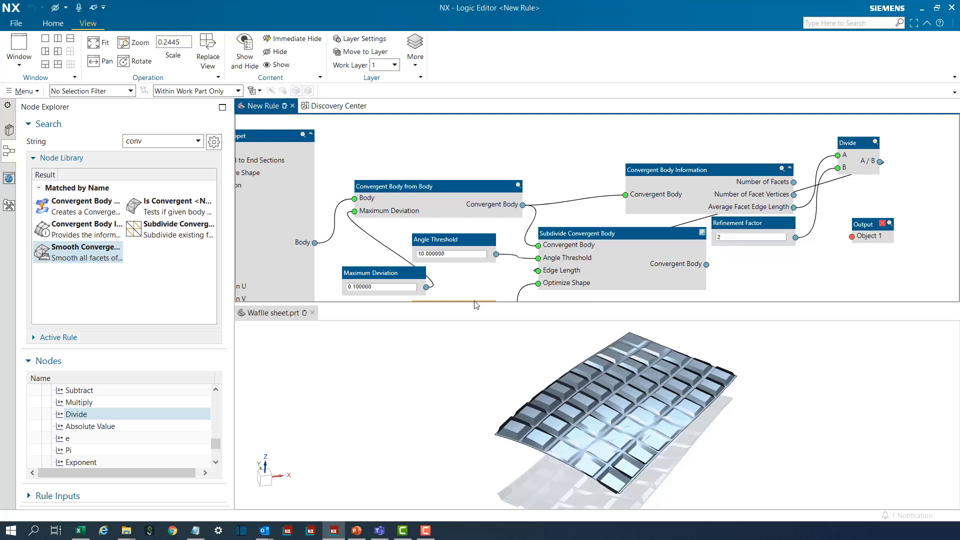
pyautogui.moveTo(475, 301)
pyautogui.mouseDown()
pyautogui.moveTo(497, 268)
pyautogui.moveTo(471, 284)
pyautogui.mouseUp()
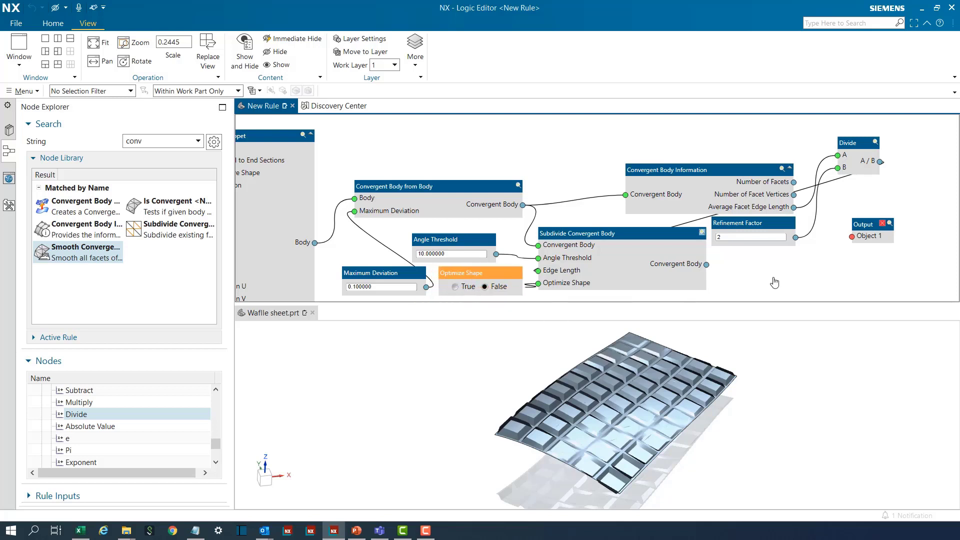
# - Set Optimize Shape to True and rearrange the convergent body, Divide and Subdivide nodes with their inputs into a tidy layout
pyautogui.moveTo(467, 191); pyautogui.dragTo(469, 147)
pyautogui.moveTo(703, 173); pyautogui.dragTo(620, 130)
pyautogui.moveTo(858, 143); pyautogui.dragTo(762, 133)
pyautogui.moveTo(749, 223); pyautogui.dragTo(605, 189)
pyautogui.moveTo(596, 234); pyautogui.dragTo(790, 205)
pyautogui.moveTo(480, 273); pyautogui.dragTo(654, 269)
pyautogui.moveTo(450, 239); pyautogui.dragTo(637, 228)
pyautogui.moveTo(393, 272); pyautogui.dragTo(383, 201)
pyautogui.doubleClick(469, 264)
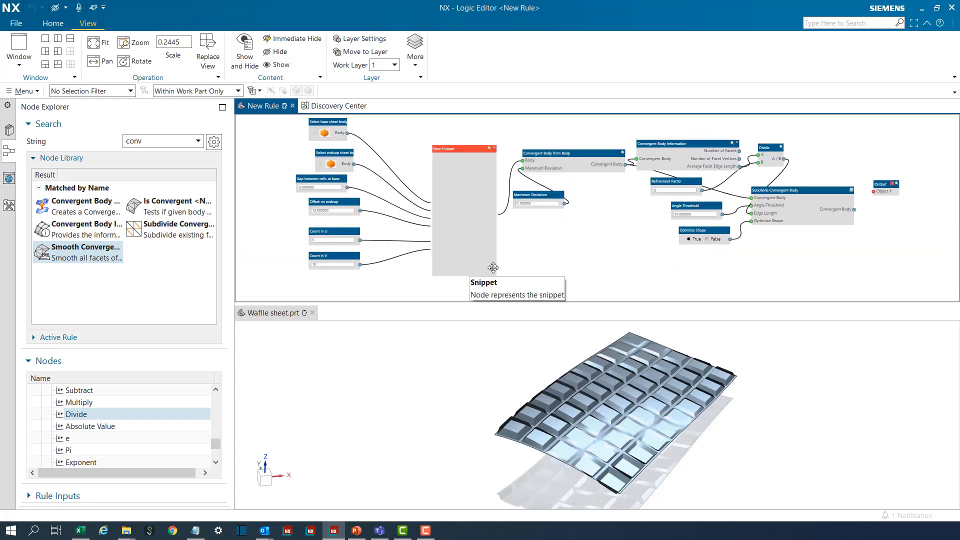
pyautogui.rightClick(519, 287)
pyautogui.click(542, 356)
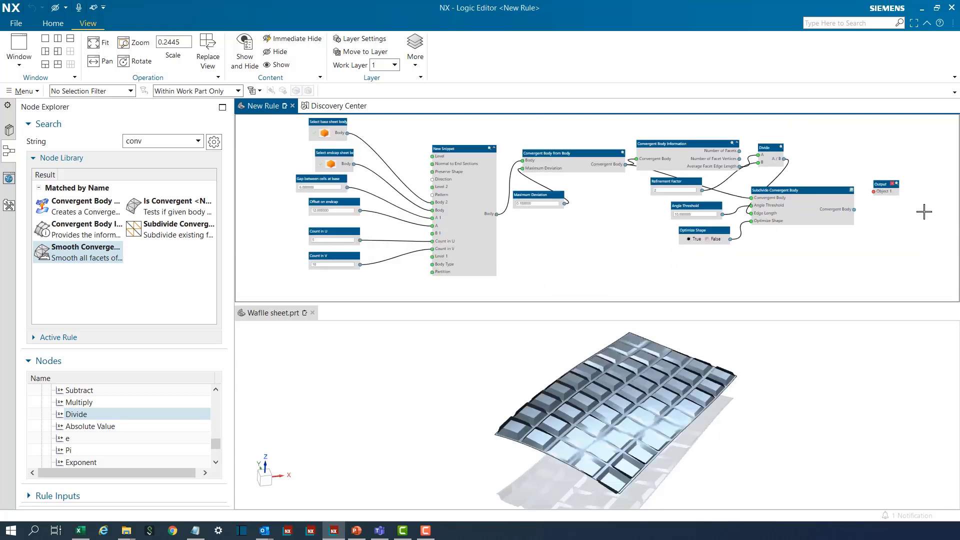
# - Add a Smooth Convergent Body node between the Subdivide and Output nodes and connect its Convergent Body result to Object 1
pyautogui.scroll(5, 939, 189)
pyautogui.scroll(-2, 287, 178)
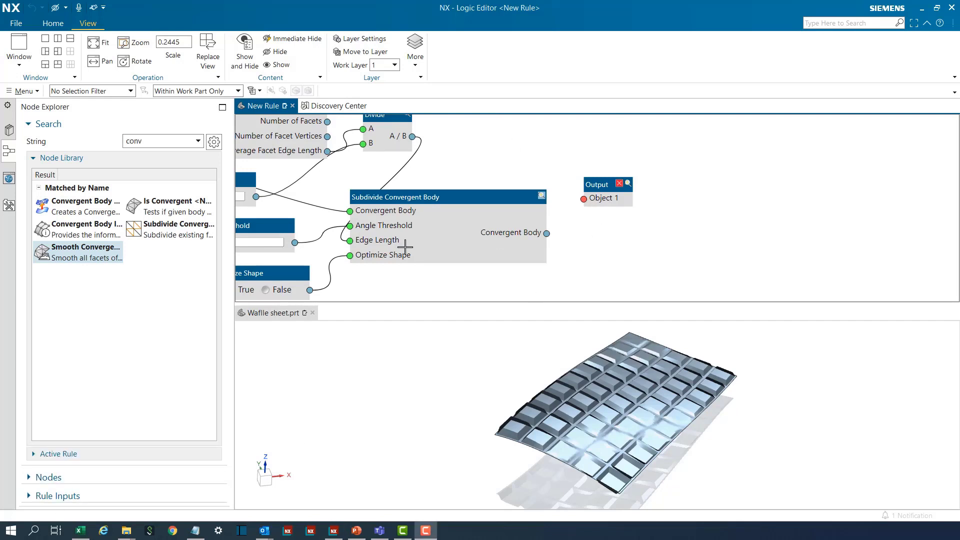
pyautogui.click(173, 218)
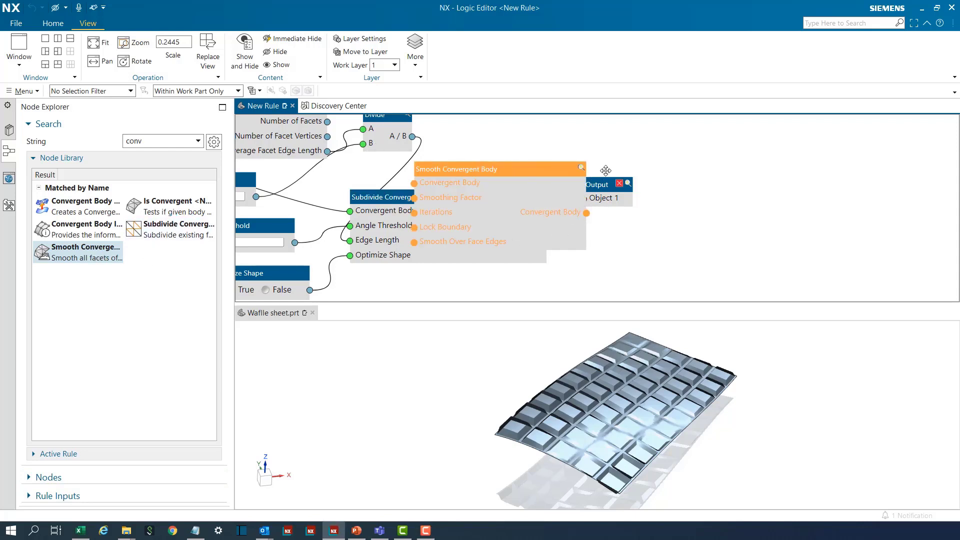
pyautogui.click(739, 170)
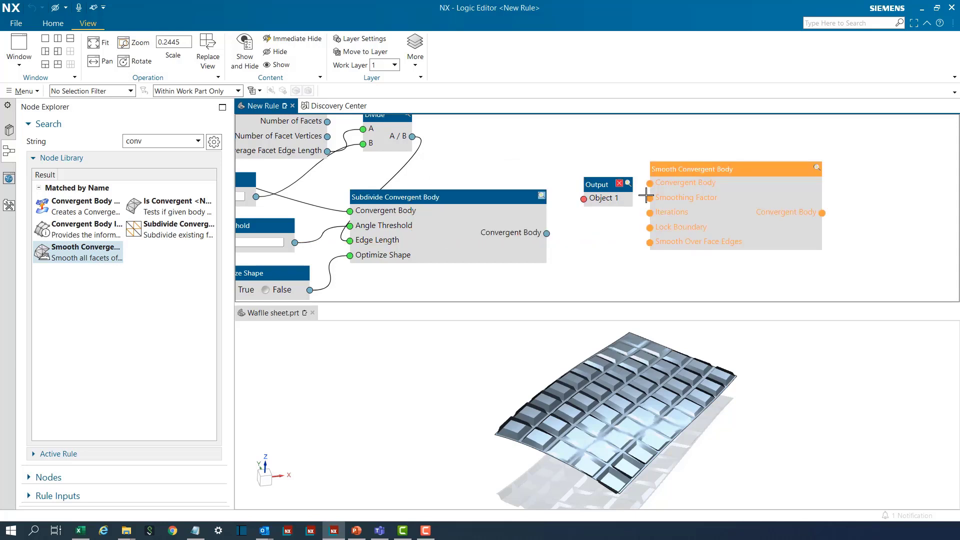
pyautogui.click(610, 186)
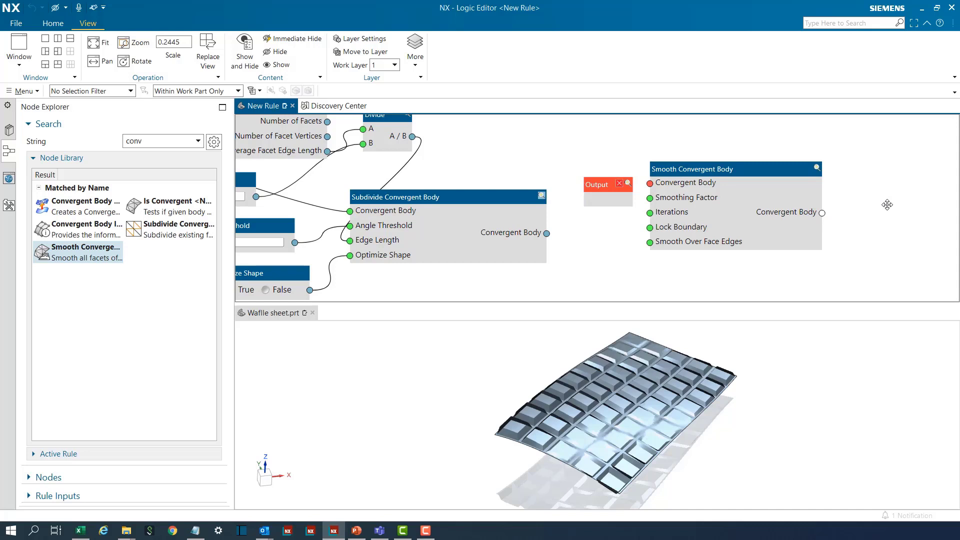
pyautogui.moveTo(602, 185); pyautogui.dragTo(887, 204)
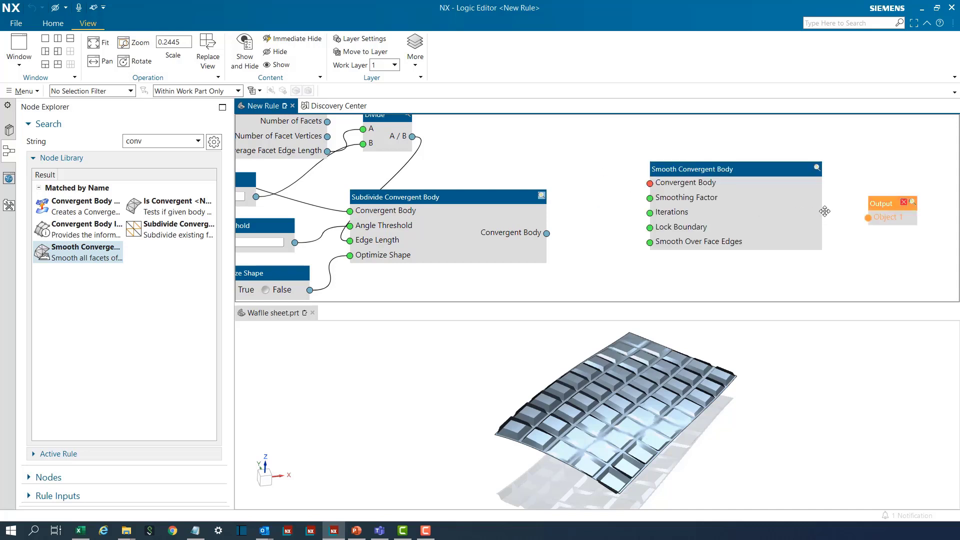
pyautogui.moveTo(865, 217)
pyautogui.mouseDown()
pyautogui.moveTo(820, 214)
pyautogui.moveTo(867, 223)
pyautogui.mouseUp()
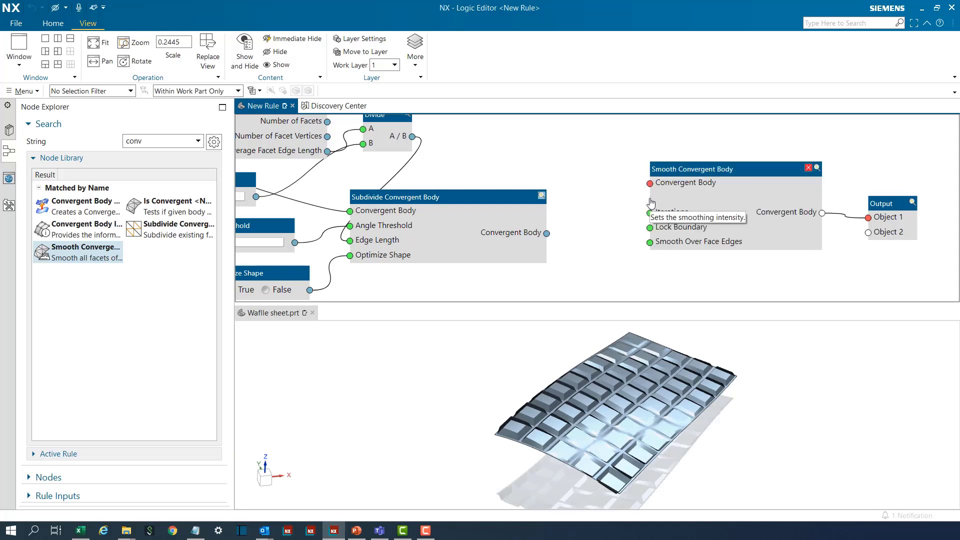
# - Create Smoothing Factor, Iterations and Lock Boundary inputs for the Smooth Convergent Body node, with factor 1 and 2 iterations
pyautogui.rightClick(649, 198)
pyautogui.click(658, 204)
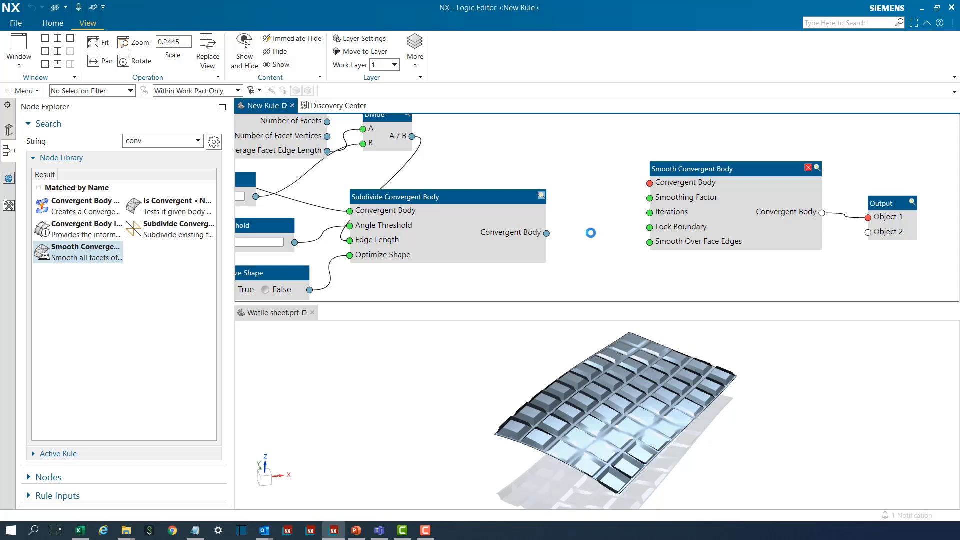
pyautogui.press('BackSpace')
pyautogui.click(635, 219)
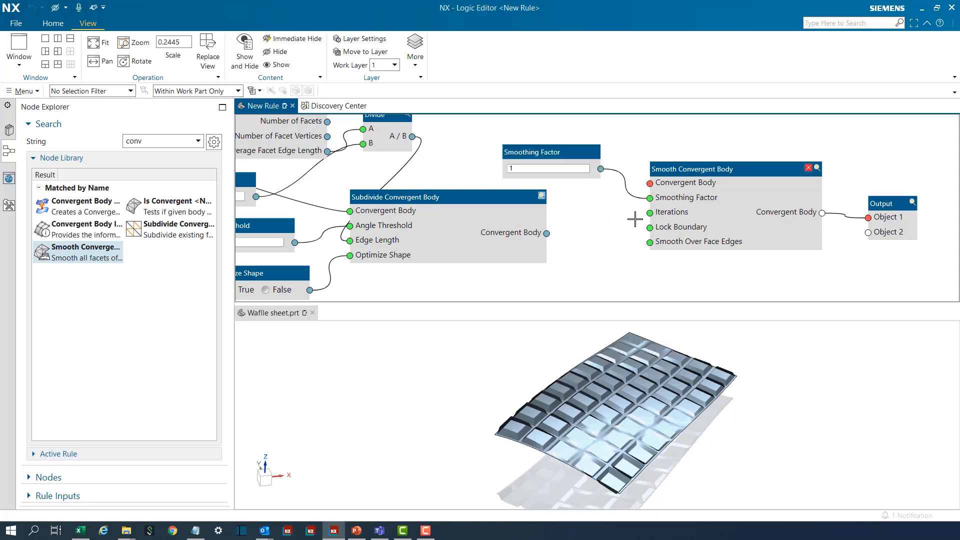
pyautogui.rightClick(649, 214)
pyautogui.write('2')
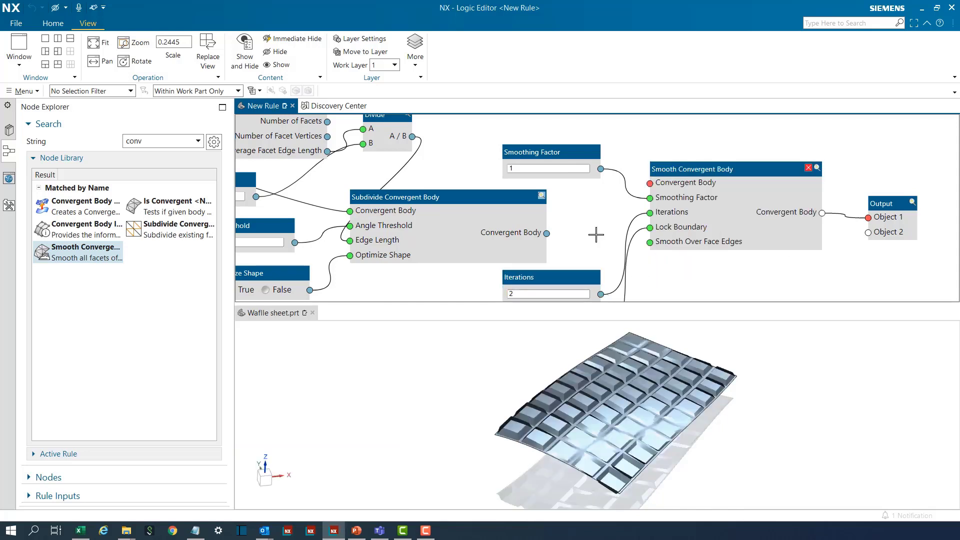
# - Connect the subdivided convergent body to the Smooth Convergent Body node and preview the Output result on the waffle sheet
pyautogui.scroll(-3, 557, 182)
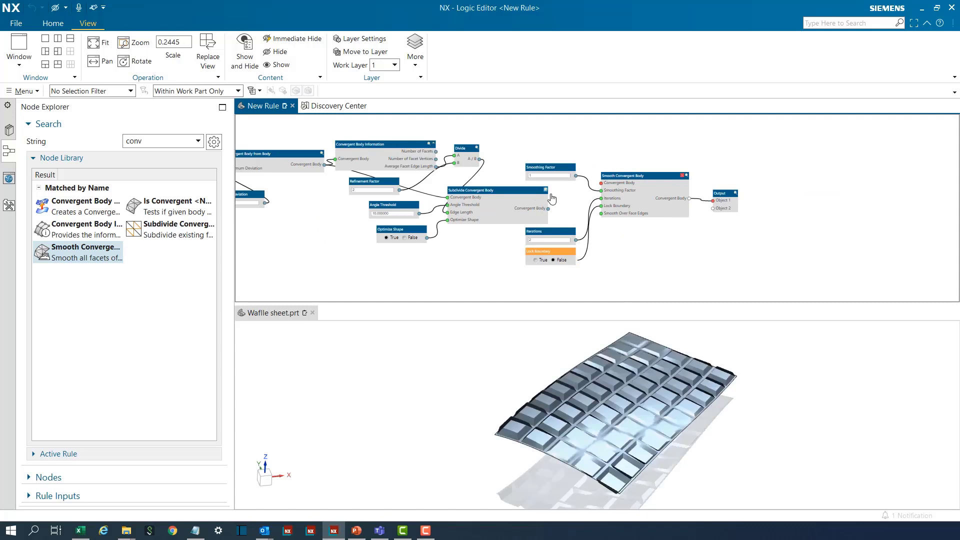
pyautogui.scroll(3, 552, 198)
pyautogui.moveTo(545, 221); pyautogui.dragTo(637, 175)
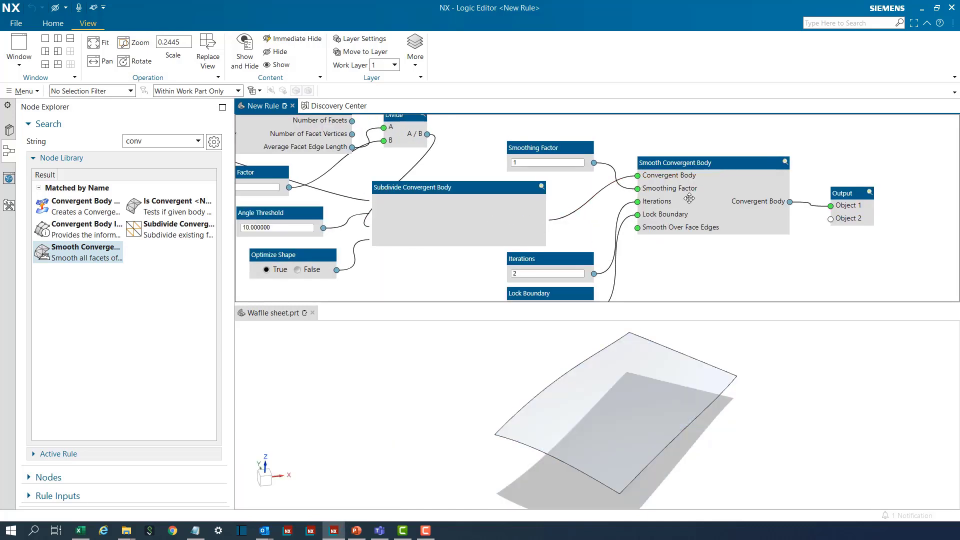
pyautogui.click(870, 194)
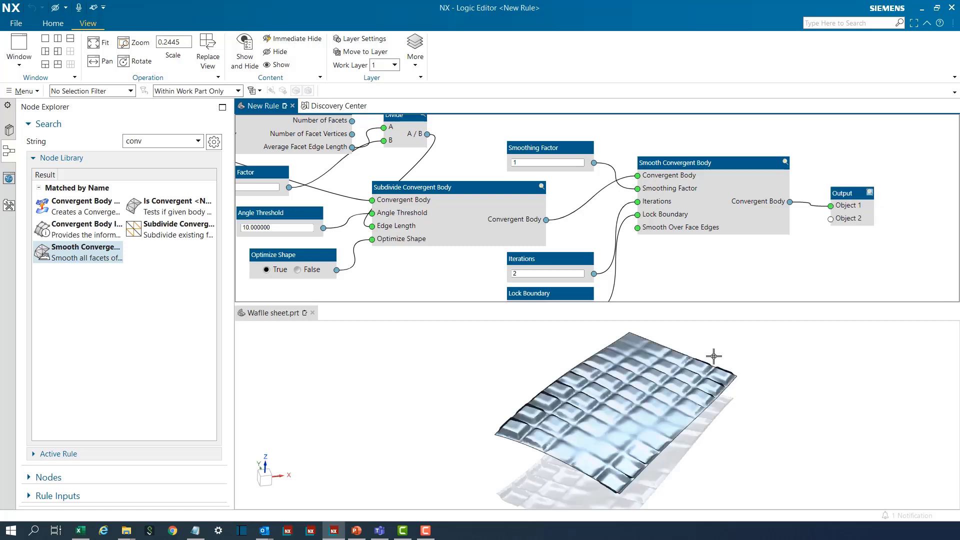
pyautogui.scroll(1, 549, 467)
pyautogui.scroll(1, 513, 480)
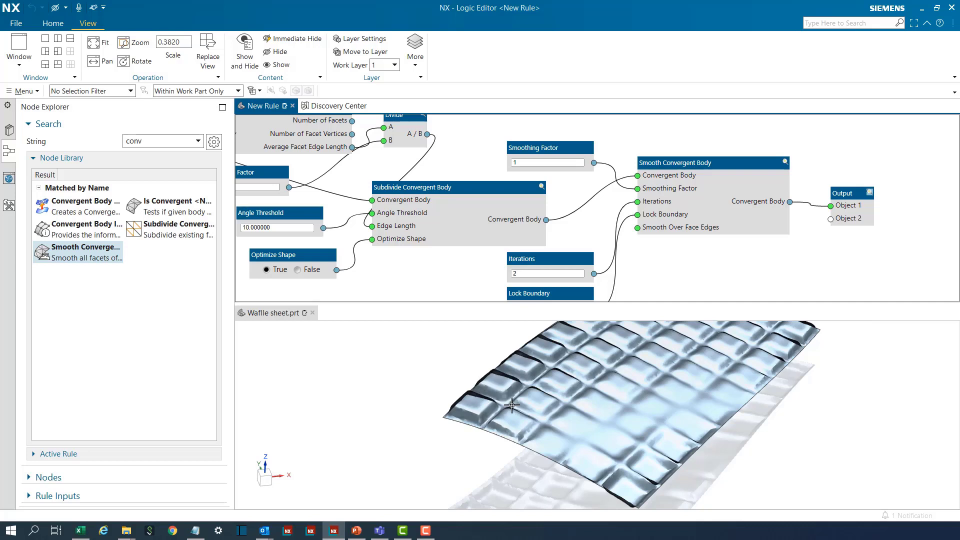
# - Gather the convergent body, subdivision and smoothing parameters in one rule input group named "Convergent output settings"
pyautogui.click(57, 497)
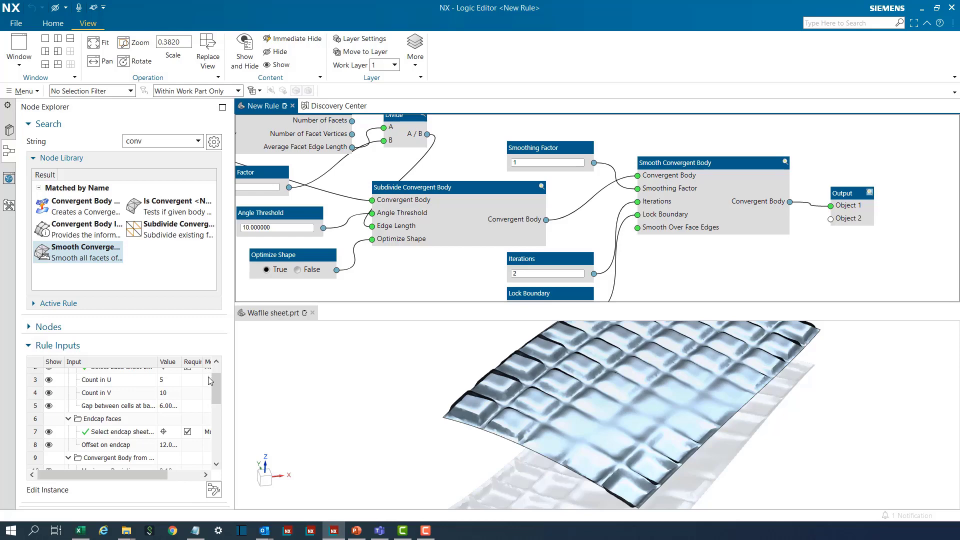
pyautogui.click(214, 489)
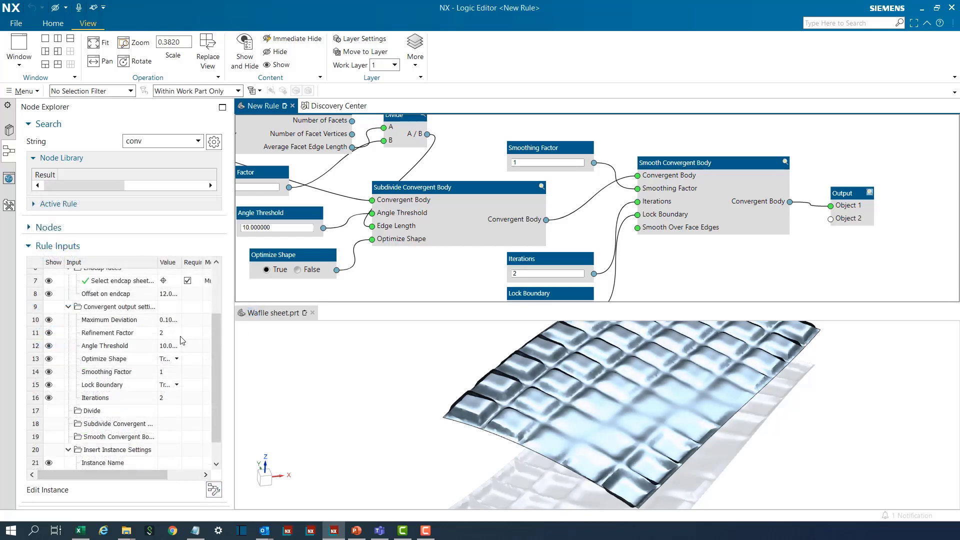
# - Edit the rule instance to use a Refinement Factor of 4 and inspect the smoothed cells up close
pyautogui.click(214, 489)
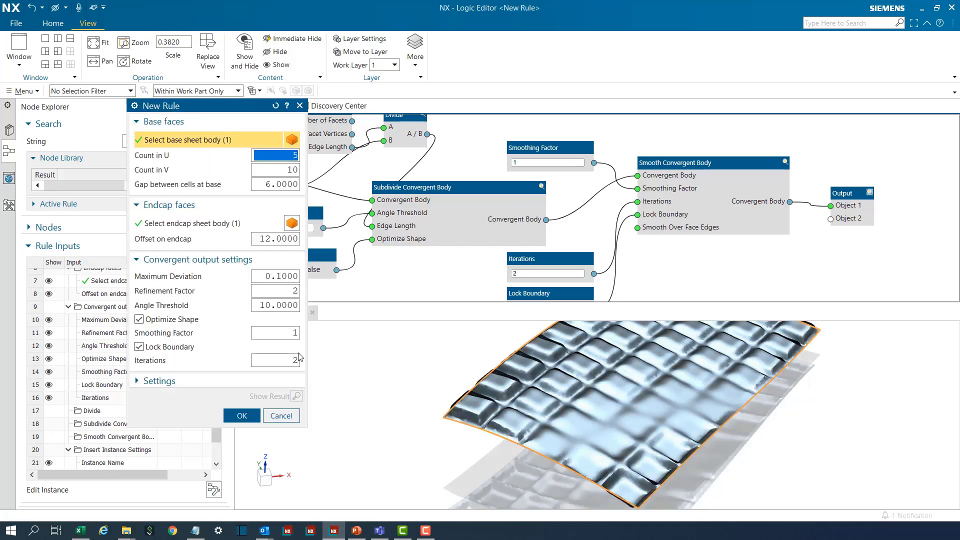
pyautogui.click(282, 291)
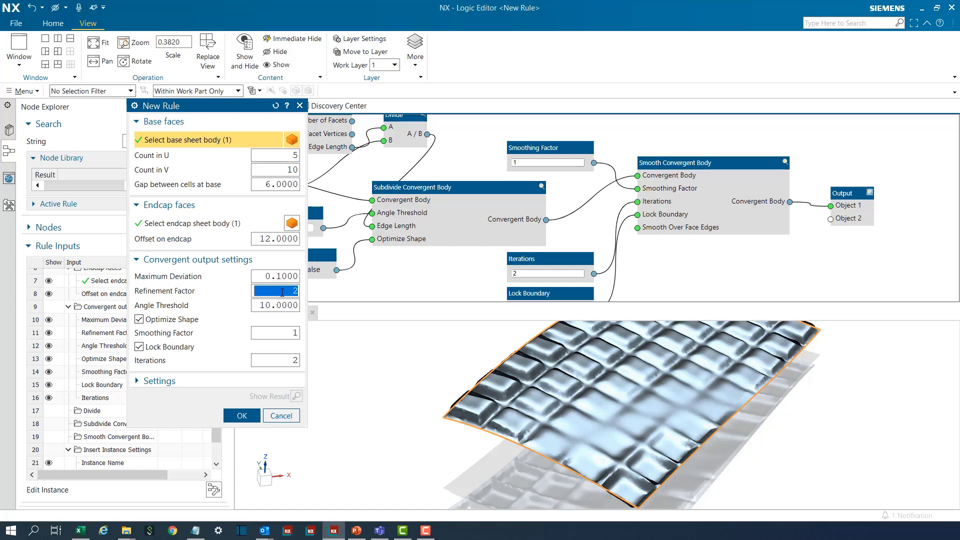
pyautogui.write('4')
pyautogui.click(242, 415)
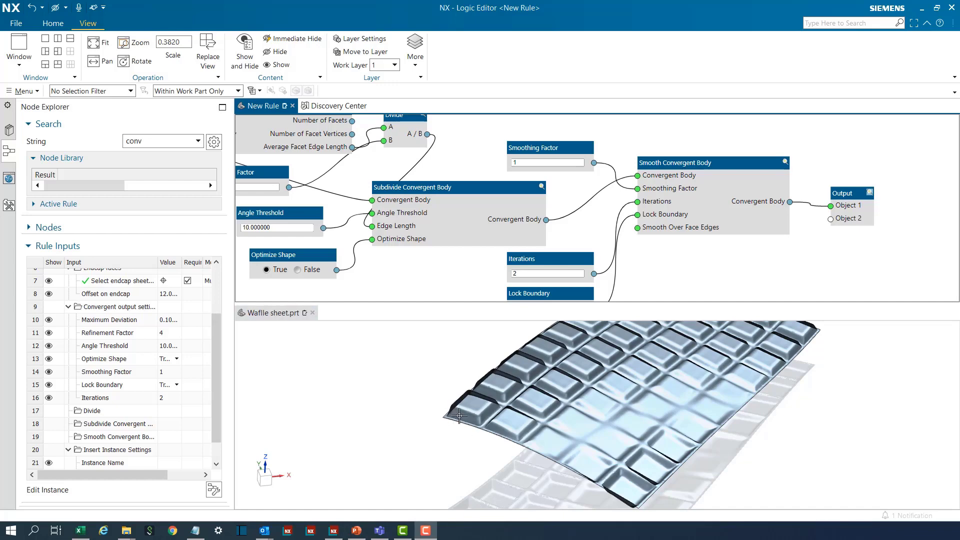
pyautogui.scroll(5, 459, 415)
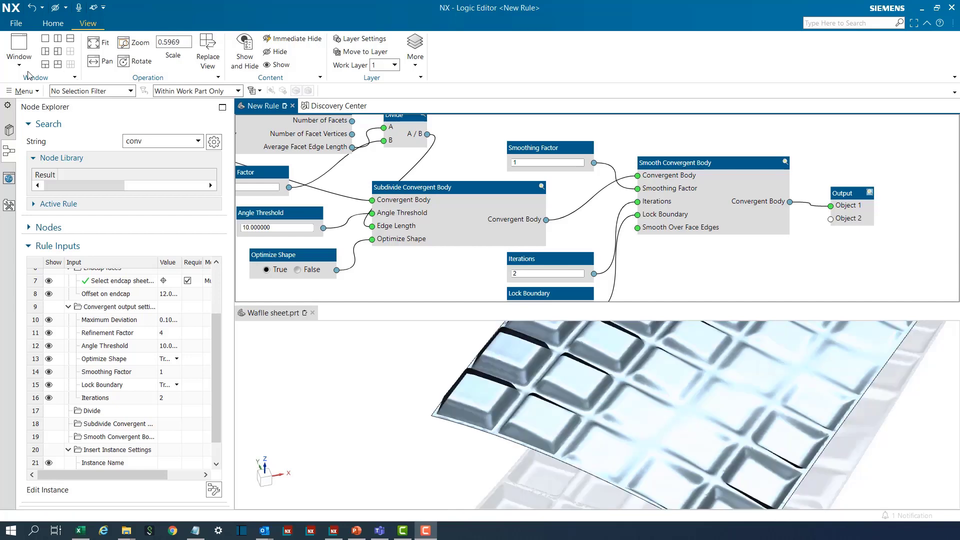
# - Finish the rule and confirm leaving the Logic Editor
pyautogui.click(51, 23)
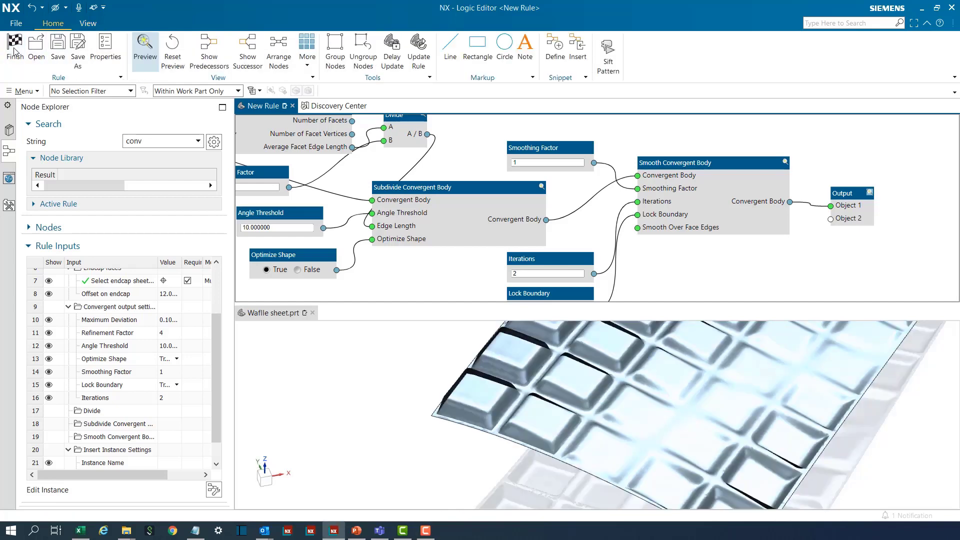
pyautogui.click(15, 48)
pyautogui.click(396, 283)
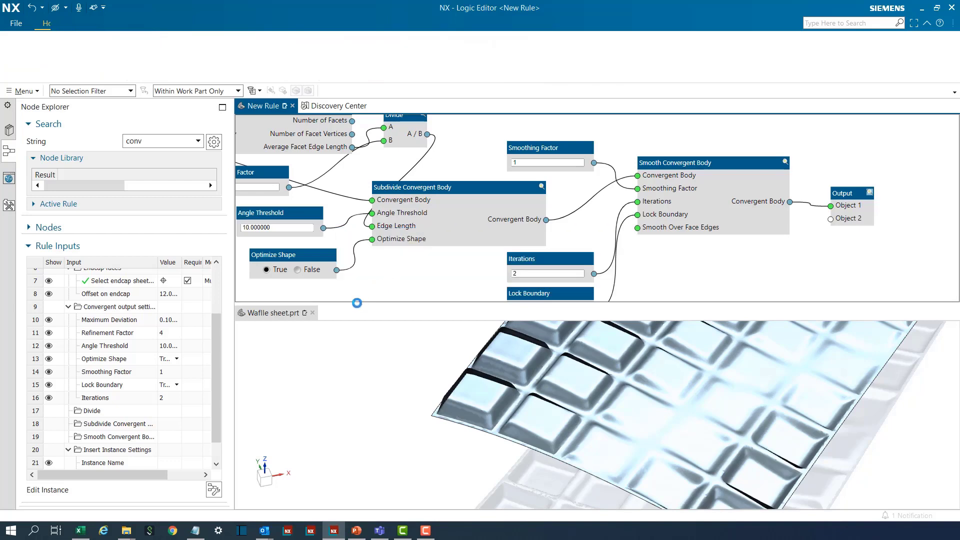